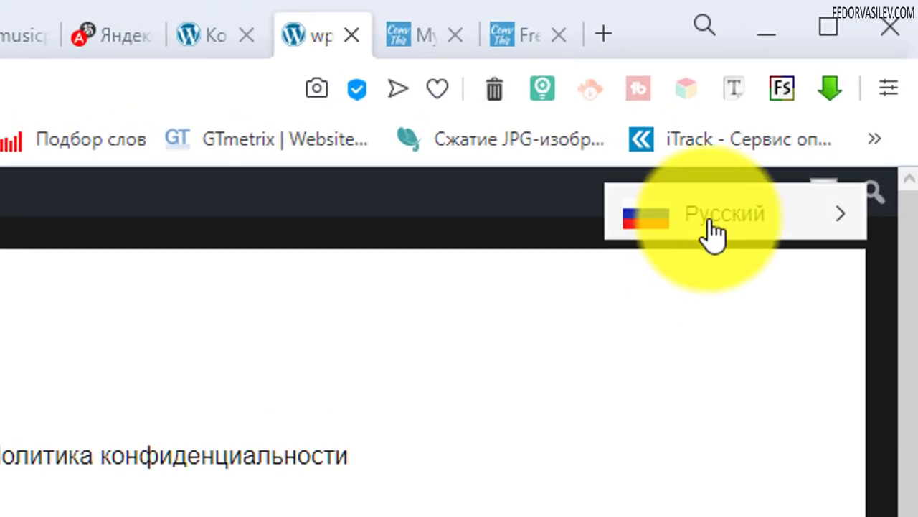
Examine the wp-GTranslate site's Russian front page and the languages offered in its language switcher.
click(825, 214)
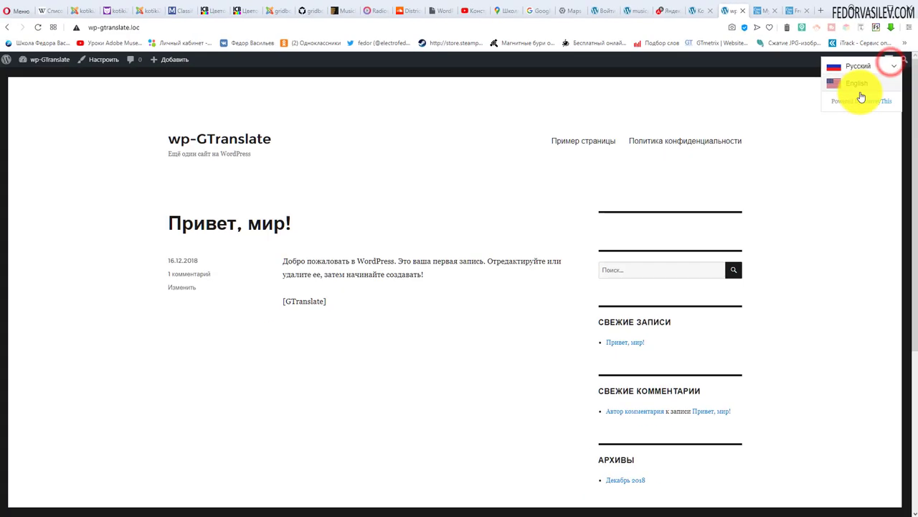
click(801, 236)
click(893, 65)
scroll(836, 169, down, 3)
scroll(832, 168, up, 2)
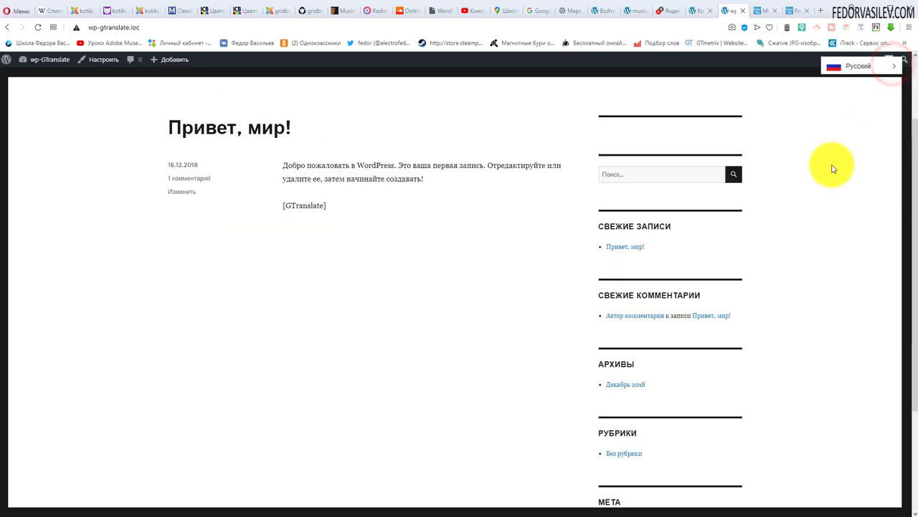
scroll(833, 169, down, 2)
scroll(814, 237, up, 4)
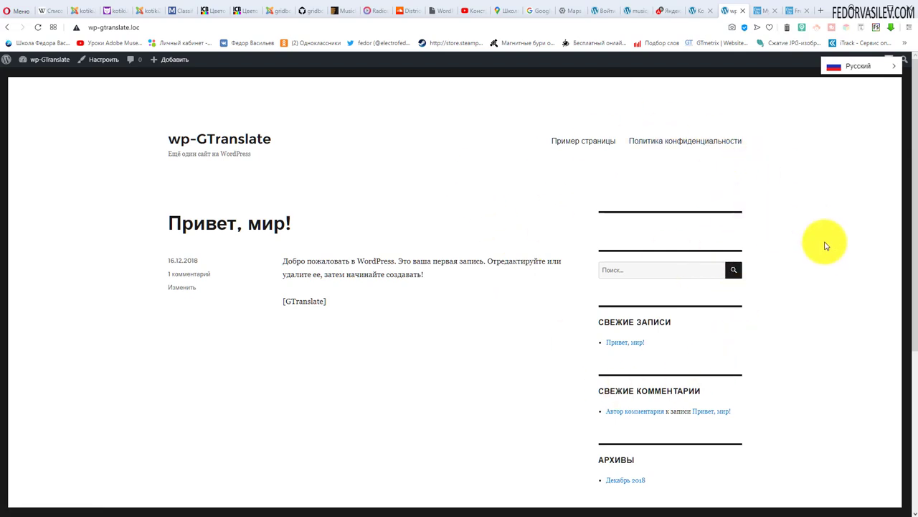
Switch the site's front page to English and examine the translated content and the /en/ part of its address.
click(858, 66)
click(851, 84)
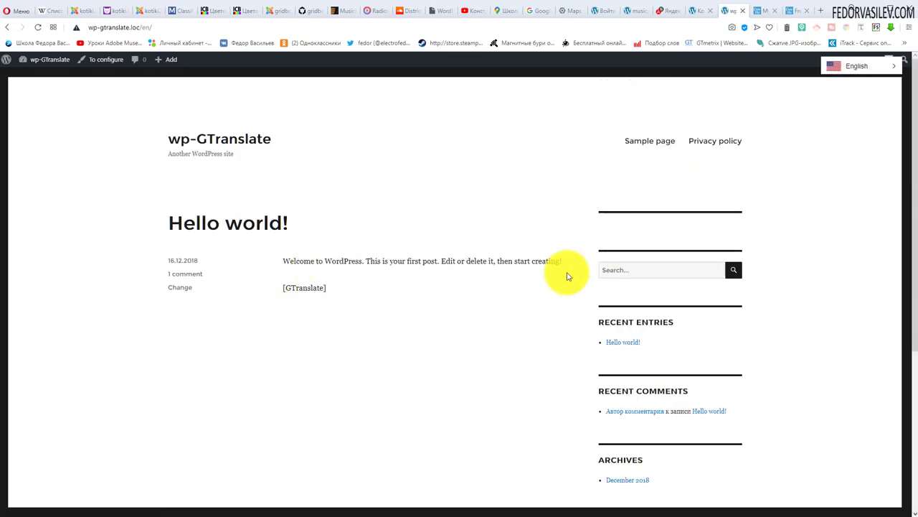
scroll(567, 277, down, 3)
scroll(426, 263, up, 3)
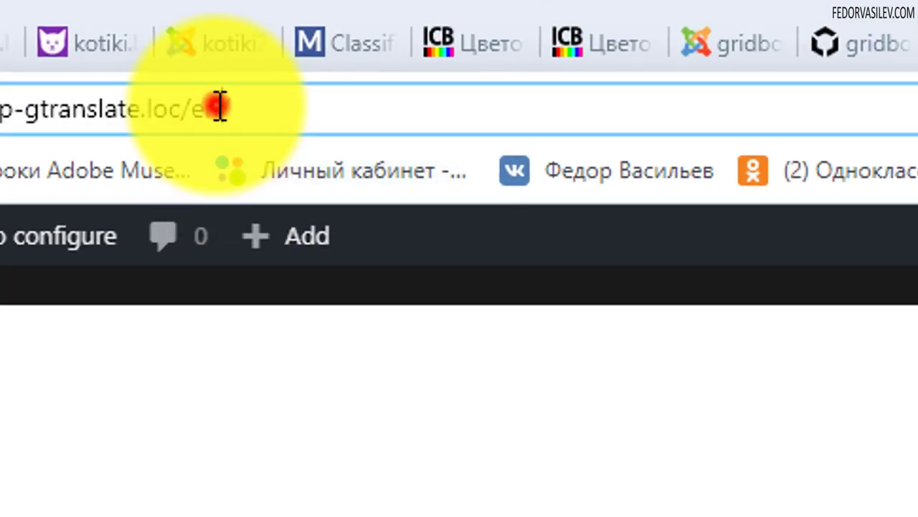
click(219, 106)
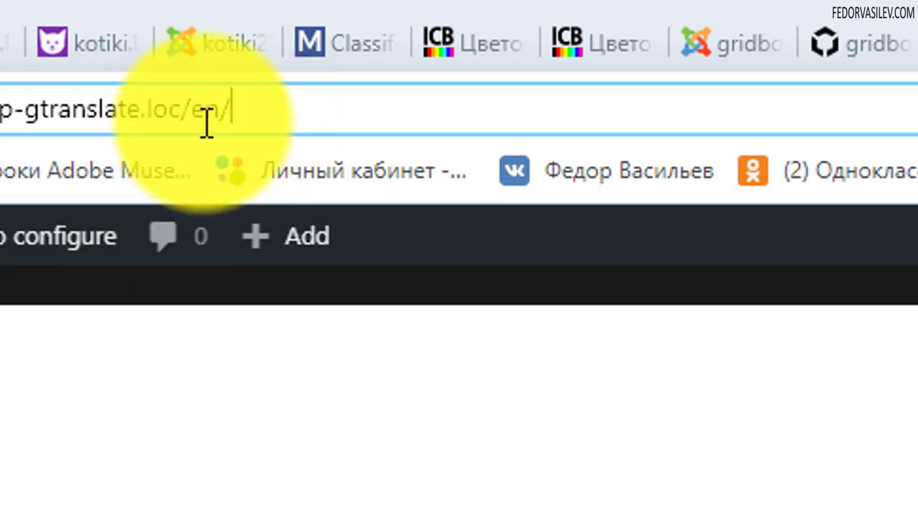
drag(230, 109, 190, 109)
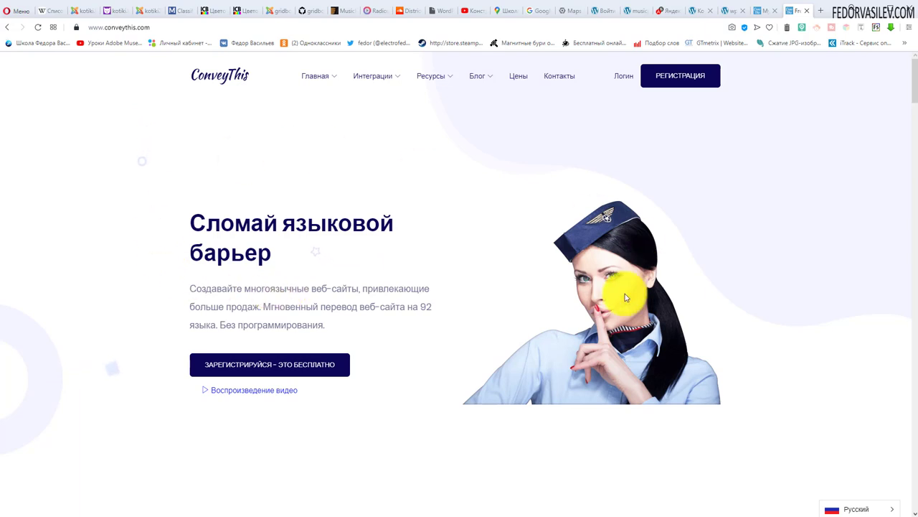
Go to the WordPress admin's page for adding plugins and search for ConveyThis.
key(ctrl+Tab)
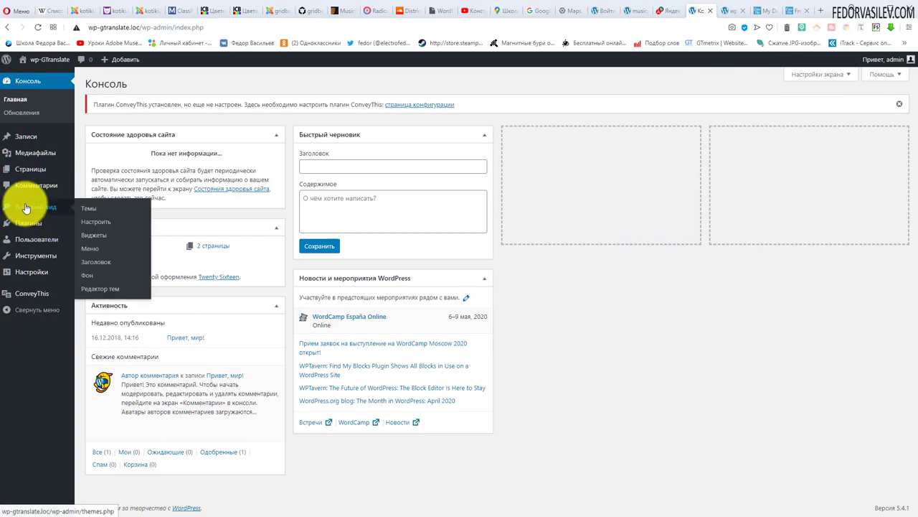
mouse_move(22, 222)
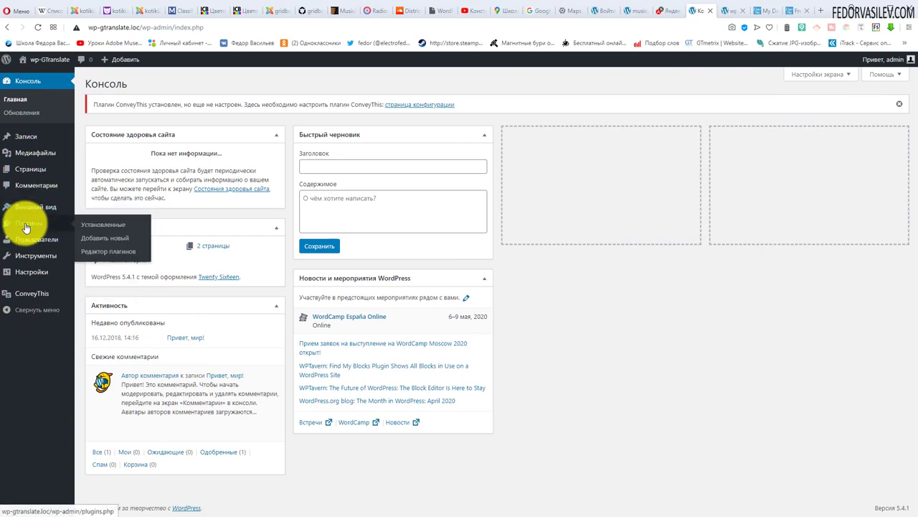
click(100, 243)
right_click(797, 139)
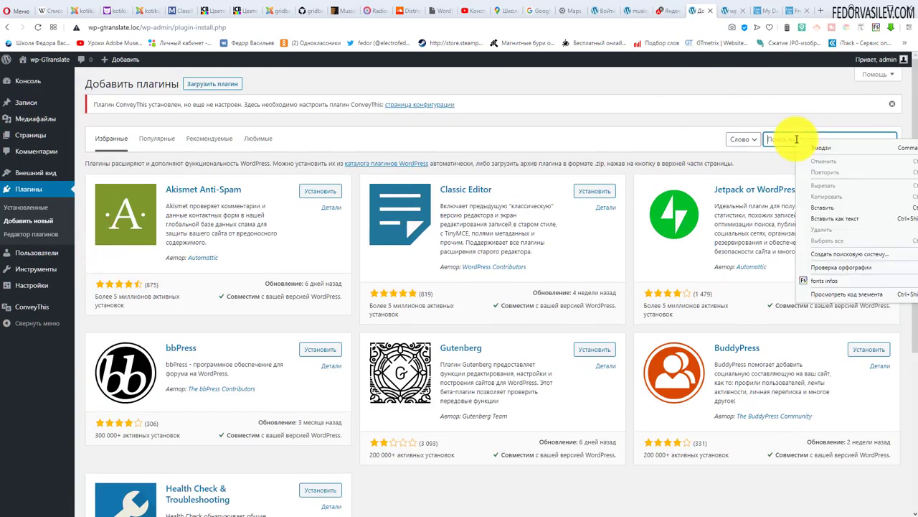
click(825, 210)
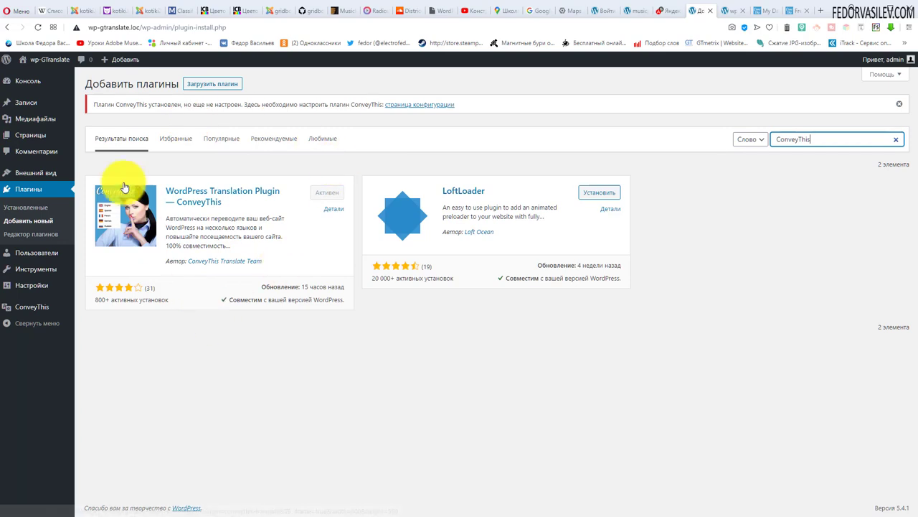
click(574, 384)
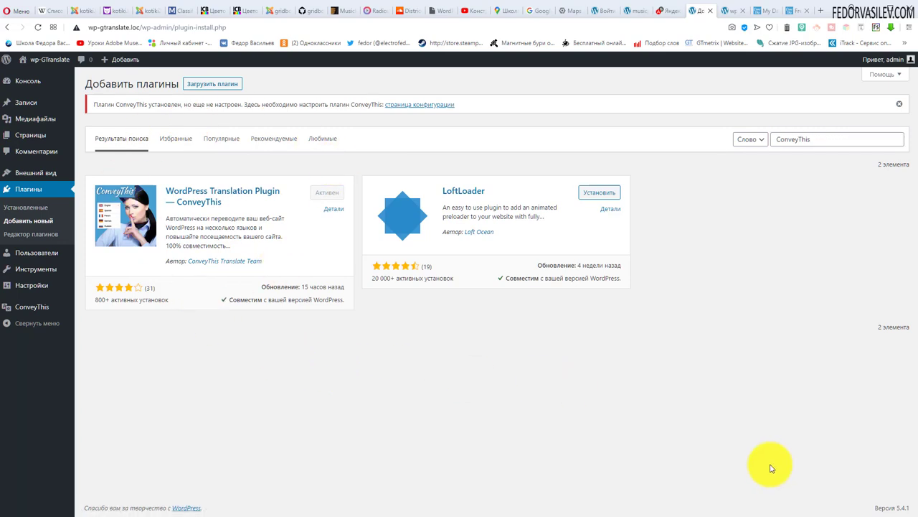
Open the ConveyThis plugin settings and follow the link to the ConveyThis site for obtaining an API key.
click(18, 312)
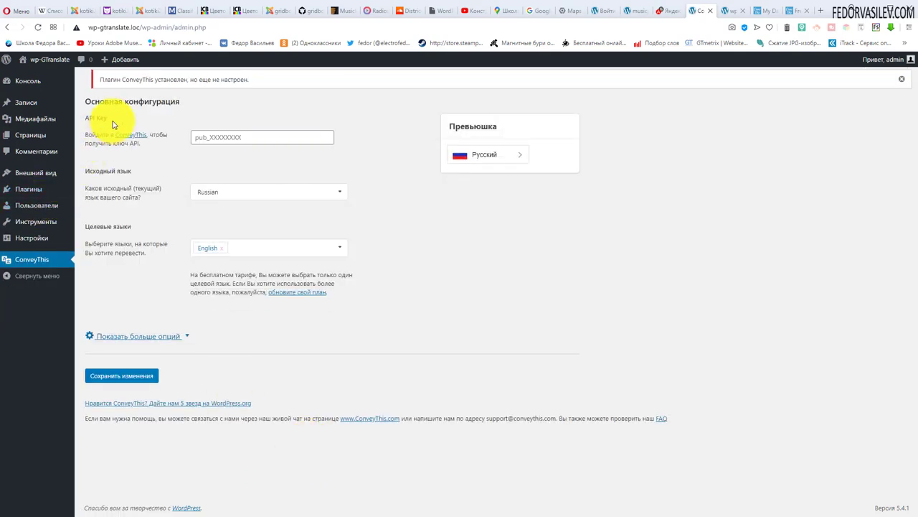
drag(107, 118, 86, 118)
click(328, 102)
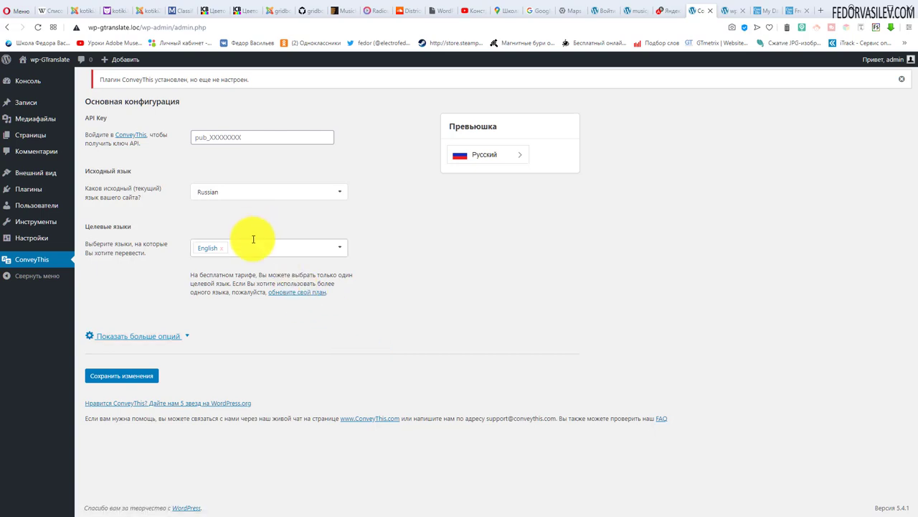
click(134, 136)
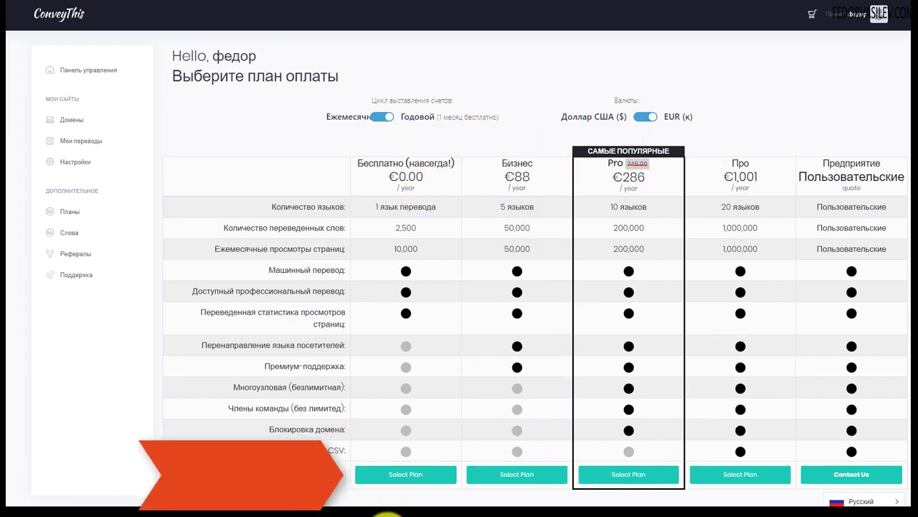
Select and activate the free ConveyThis plan, and go on to the account dashboard.
click(406, 474)
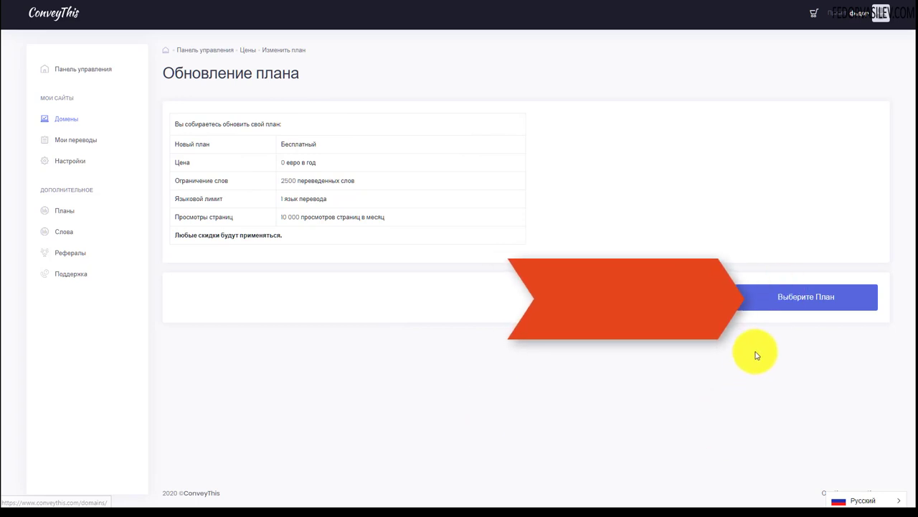
click(783, 297)
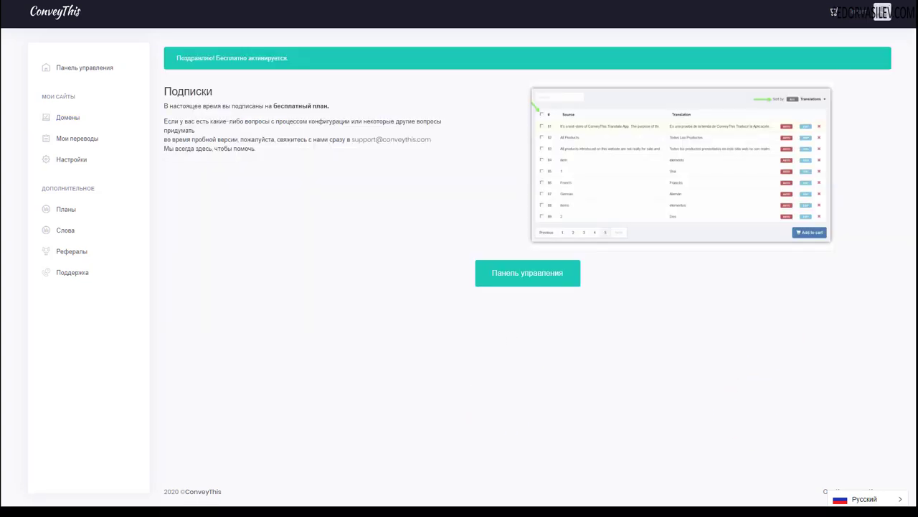
click(532, 281)
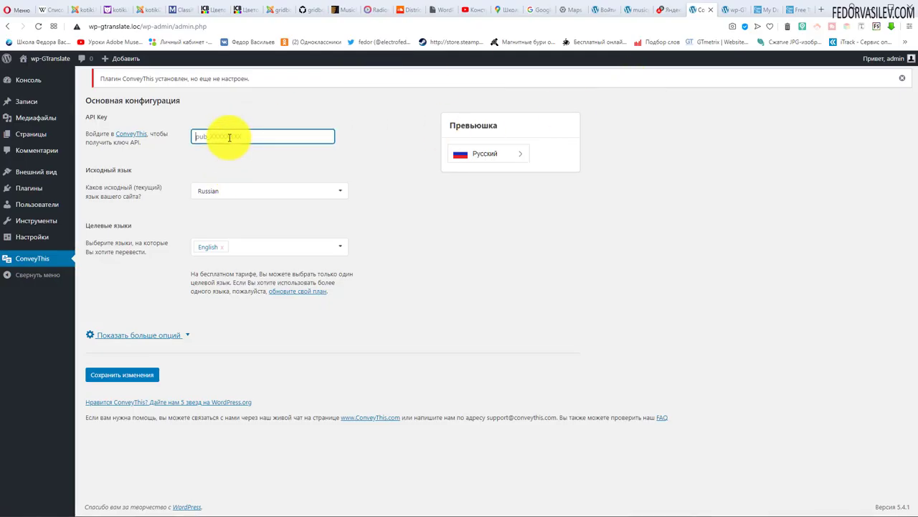
Paste the API key into the ConveyThis plugin's API Key setting and save the changes.
right_click(229, 137)
click(242, 200)
click(138, 374)
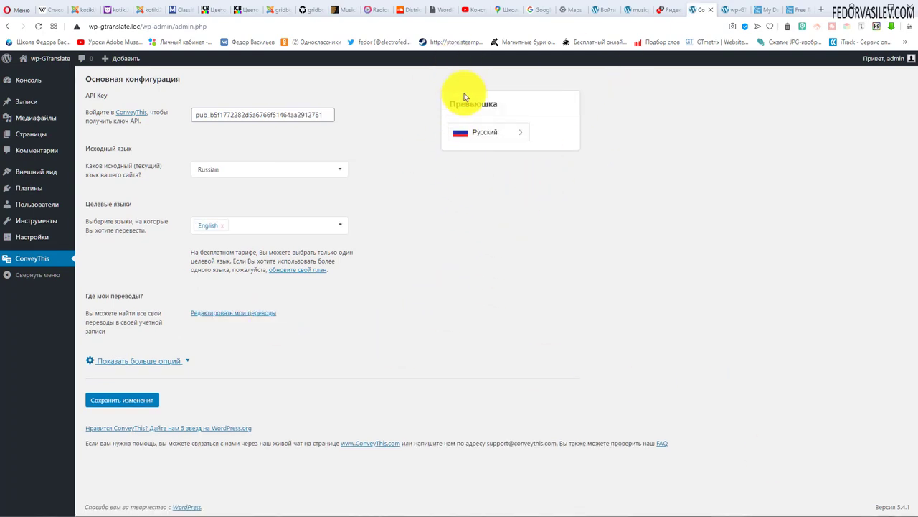
Check the language list in the plugin's switcher preview and in the switcher on the site's front page.
click(523, 136)
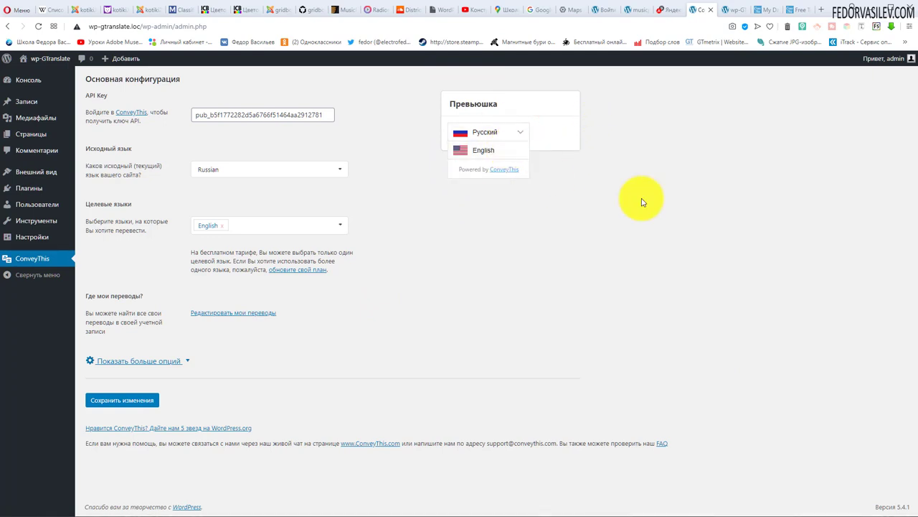
click(689, 156)
click(725, 10)
click(892, 65)
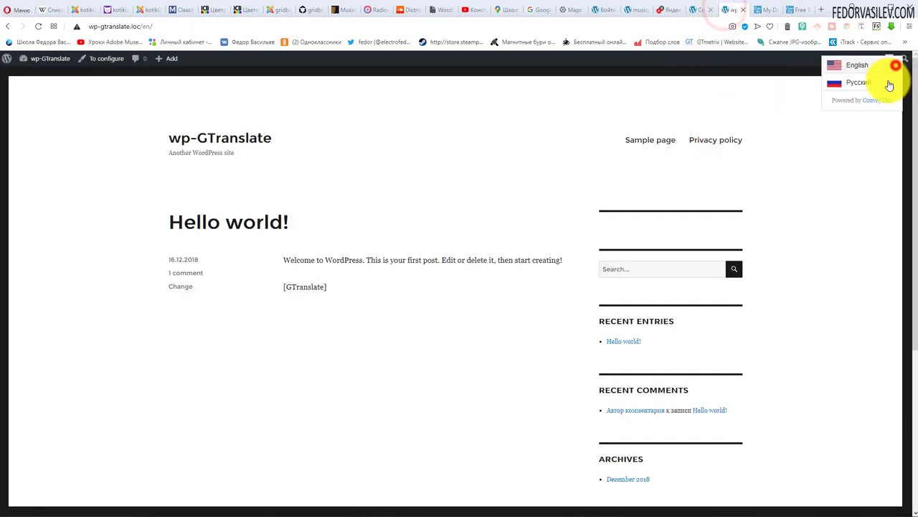
Return to the ConveyThis plugin settings and view the available source languages without changing the selection.
click(691, 11)
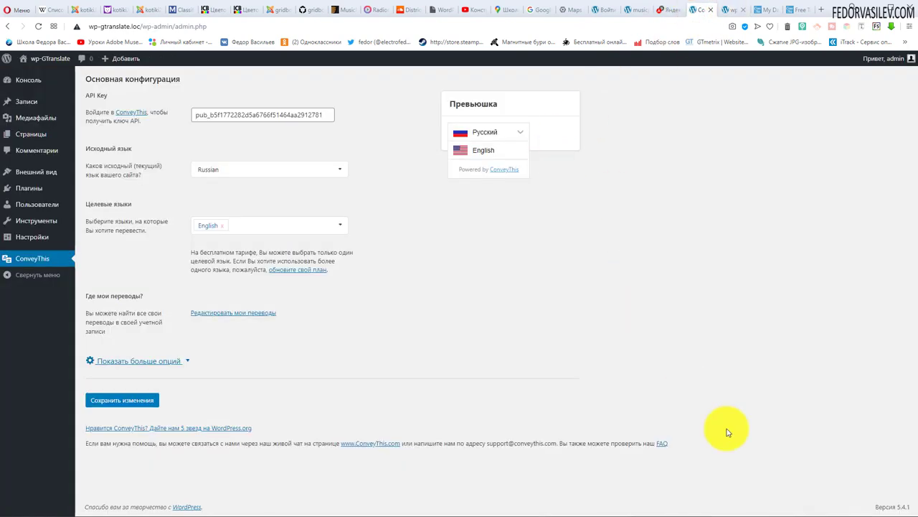
click(299, 169)
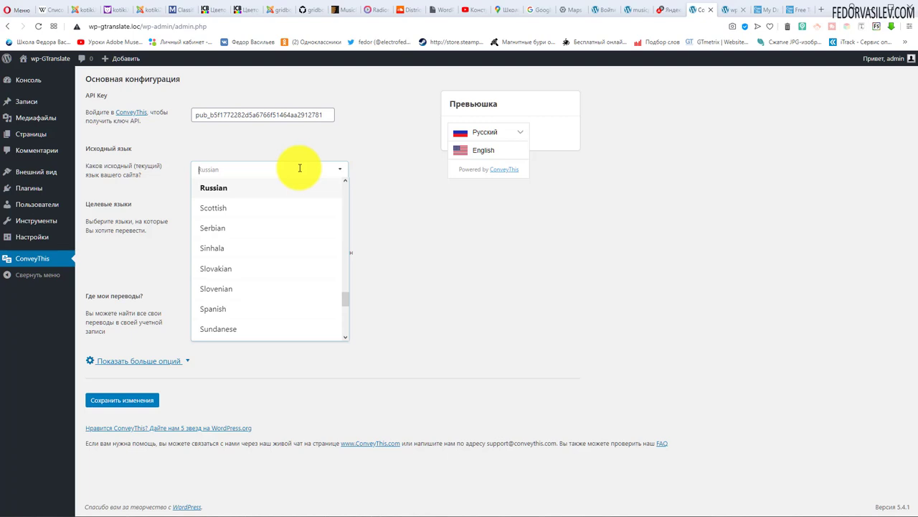
click(379, 136)
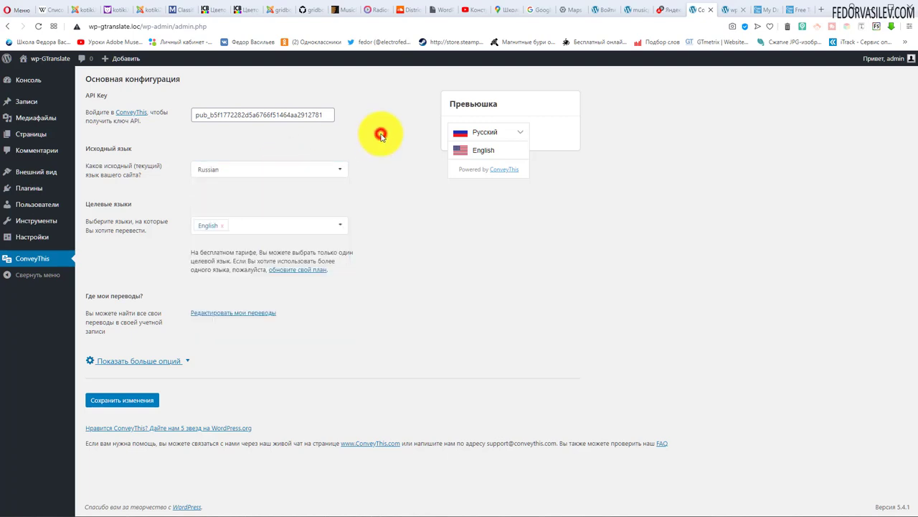
Add Albanian and Azerbaijan as target languages and check them in the switcher preview.
click(241, 225)
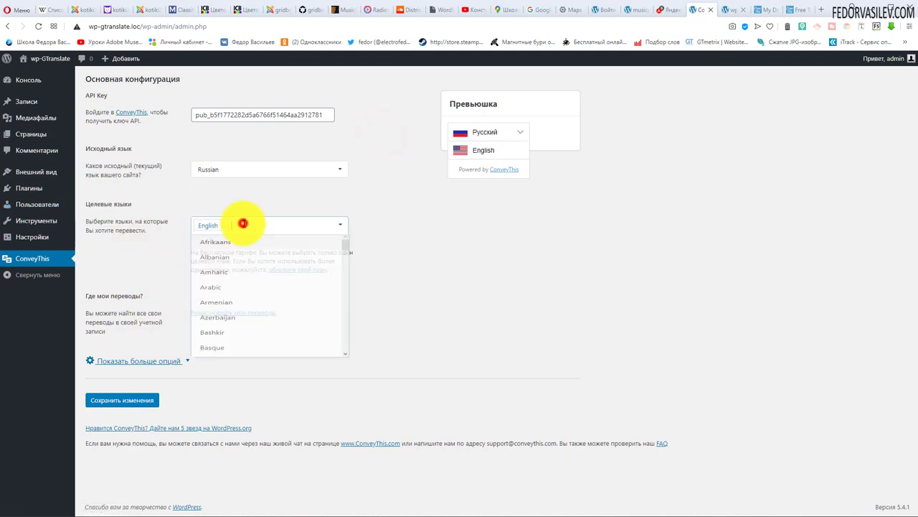
click(238, 264)
click(300, 227)
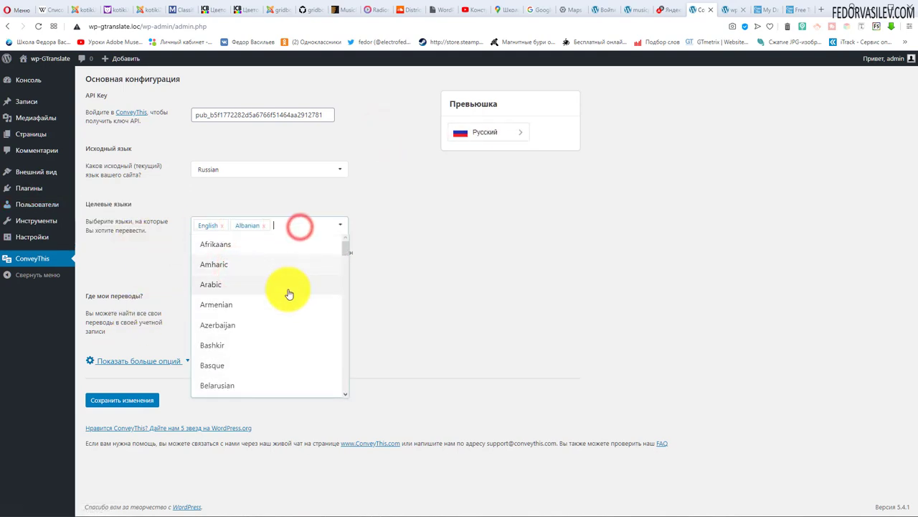
click(217, 326)
click(503, 223)
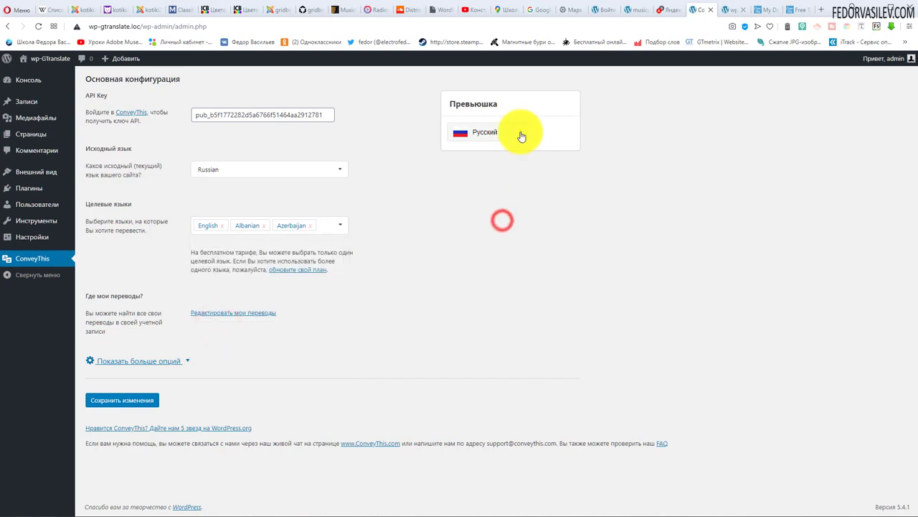
click(520, 132)
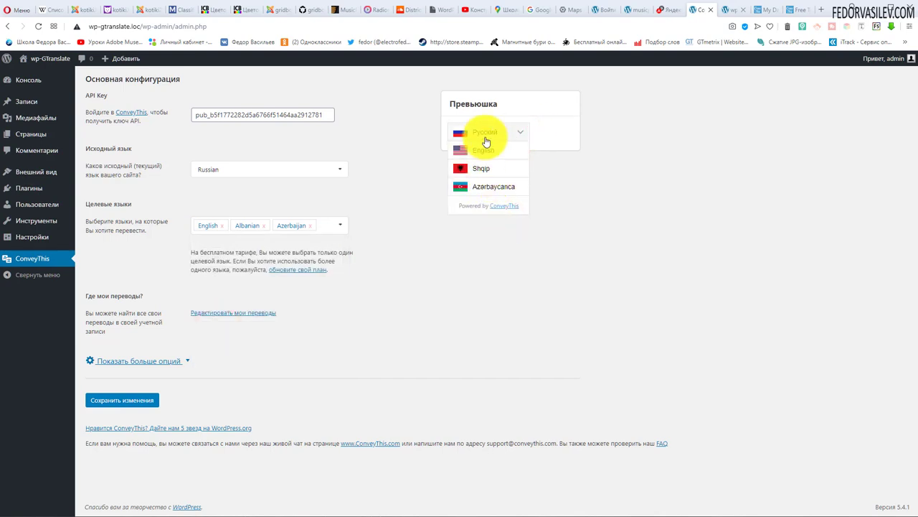
Remove Azerbaijan and Albanian from the target languages, leaving only English.
click(409, 276)
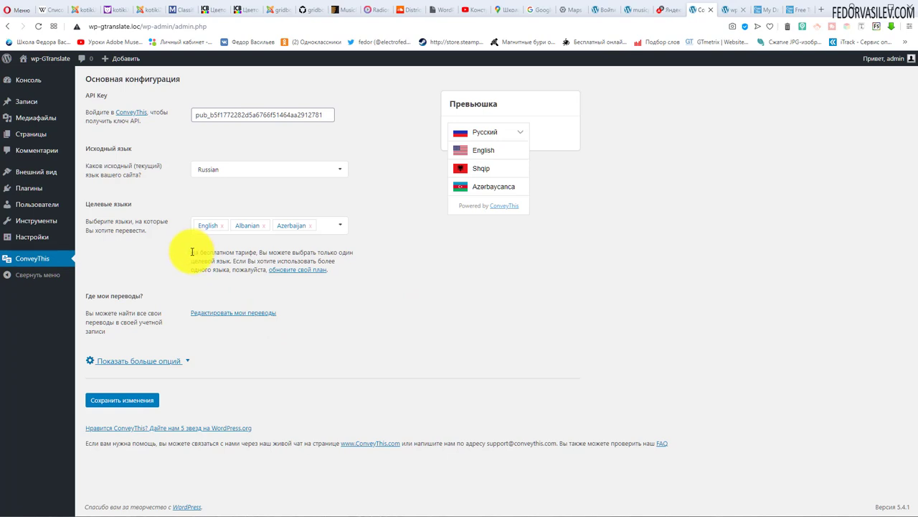
drag(191, 251, 205, 256)
click(463, 305)
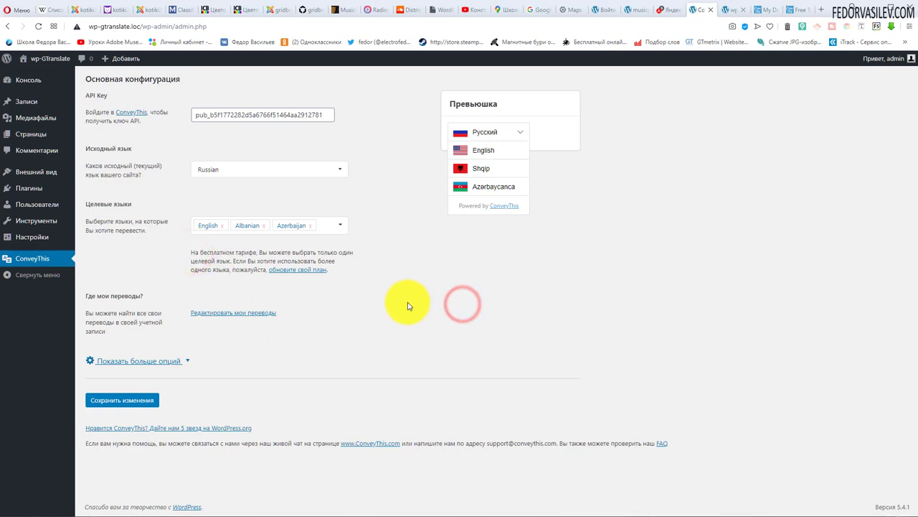
click(312, 225)
click(262, 225)
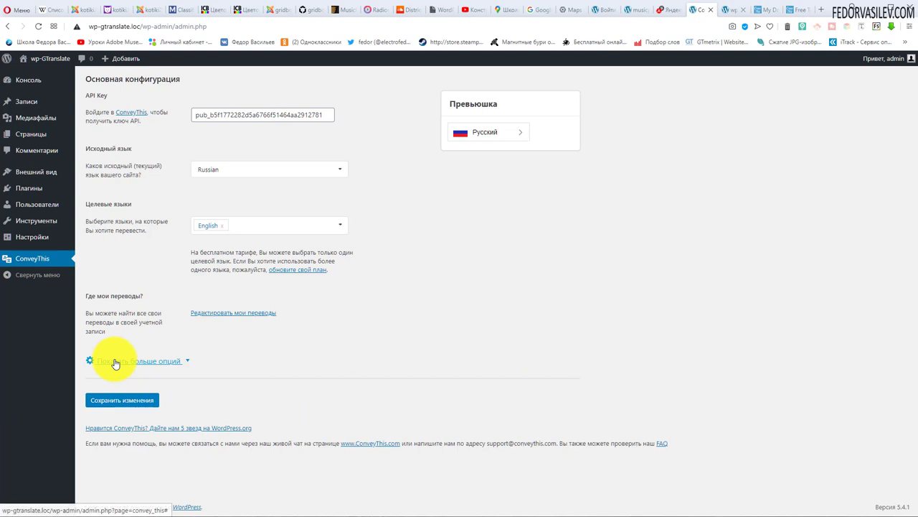
Show the additional ConveyThis options and review the redirection, logo, image and PDF translation, SEO and language display settings.
click(165, 363)
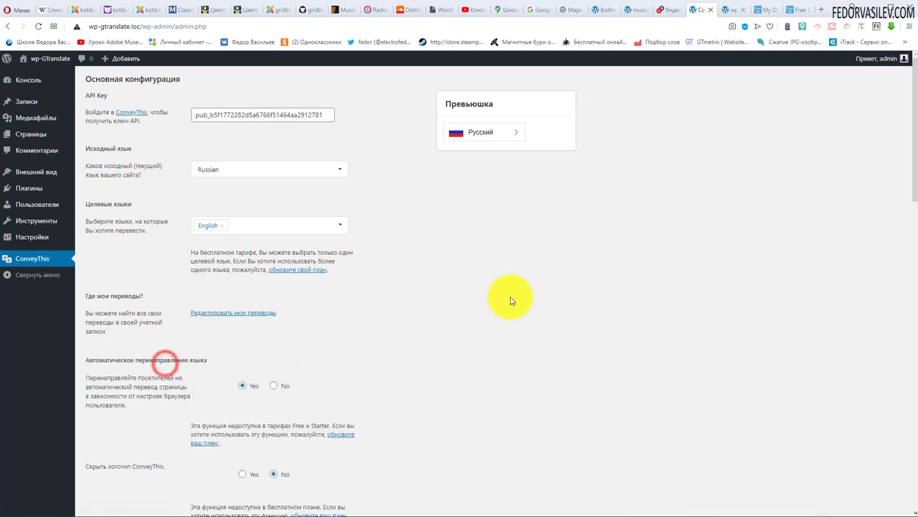
scroll(137, 301, down, 3)
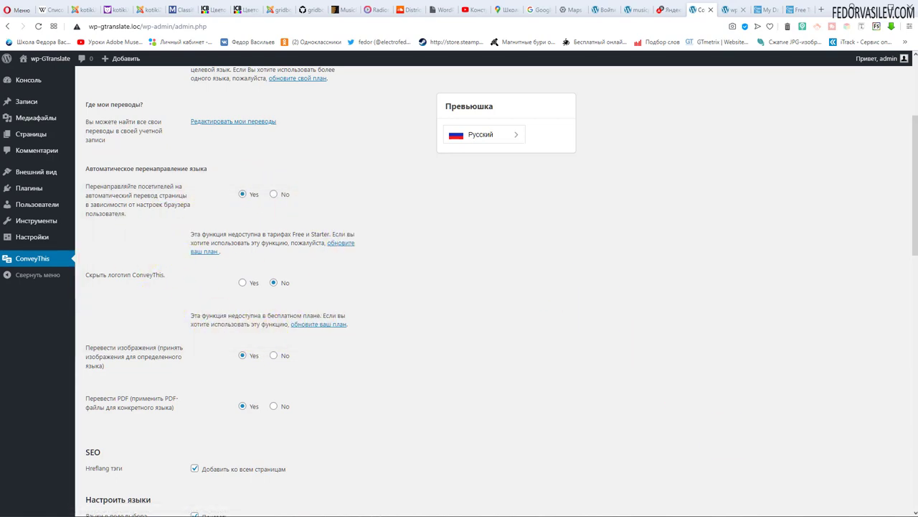
scroll(755, 425, down, 4)
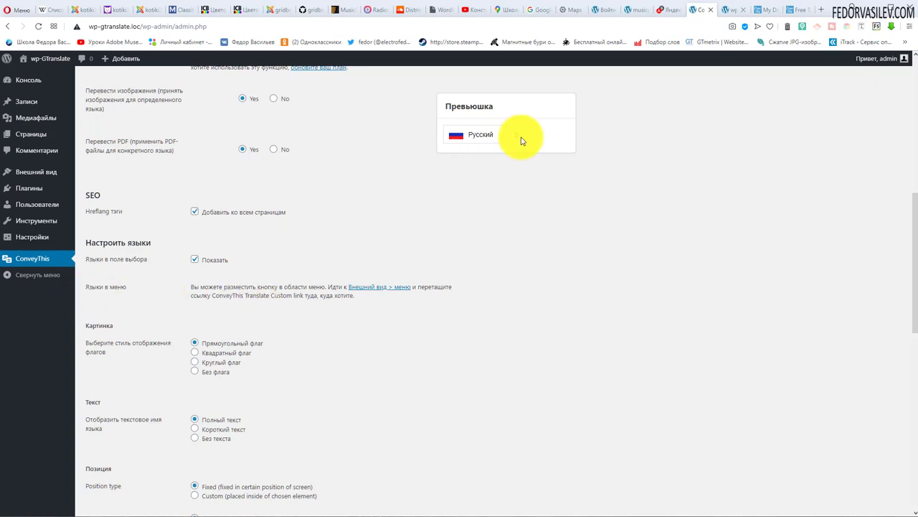
Go to the site's front page and look at how its language switcher is displayed.
click(722, 12)
click(811, 191)
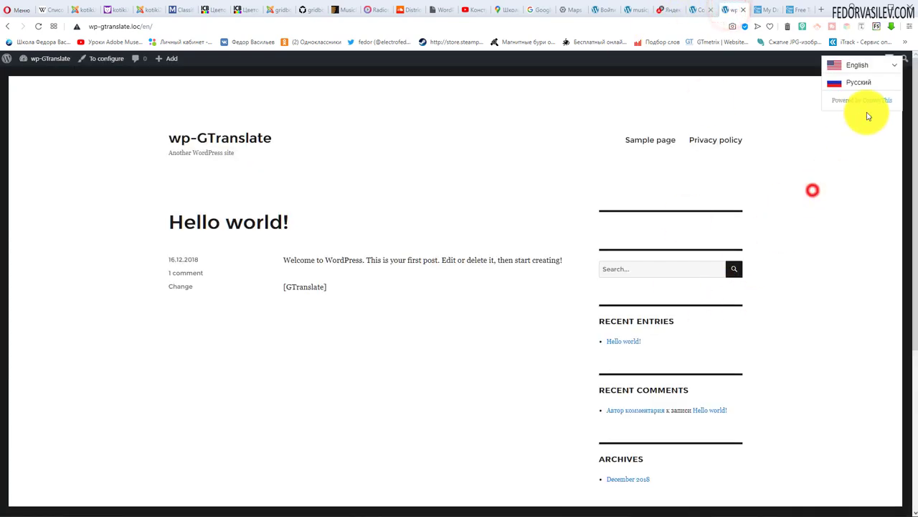
Examine how the language switcher expands, collapses and behaves on scrolling on the English front page, and switch the site to Russian.
click(890, 67)
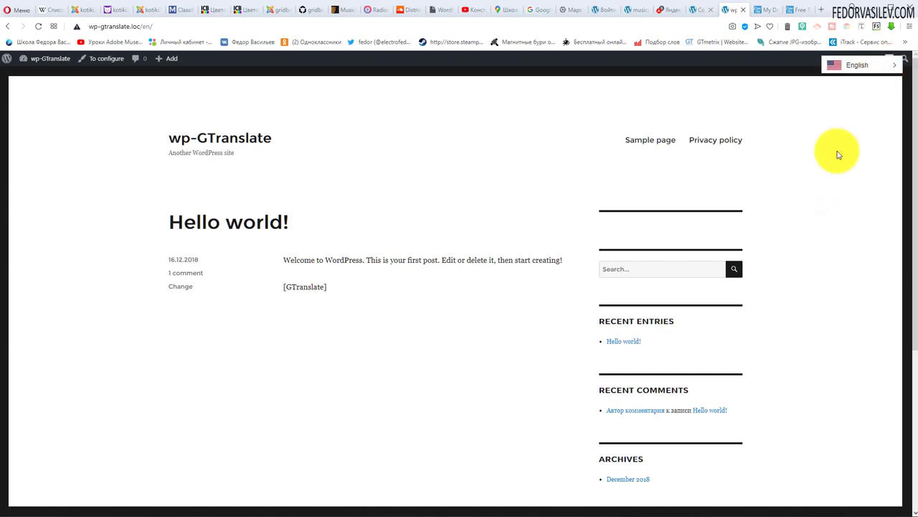
scroll(835, 173, down, 4)
click(863, 67)
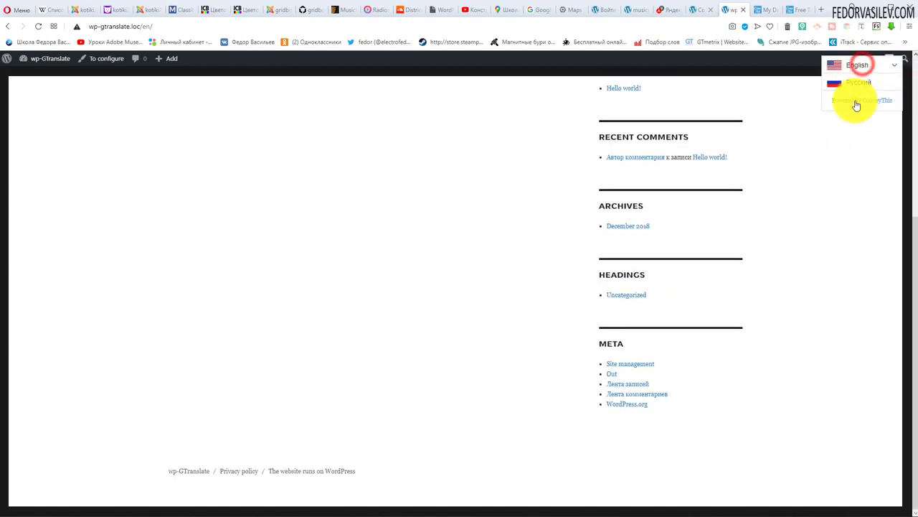
click(882, 72)
scroll(833, 208, up, 4)
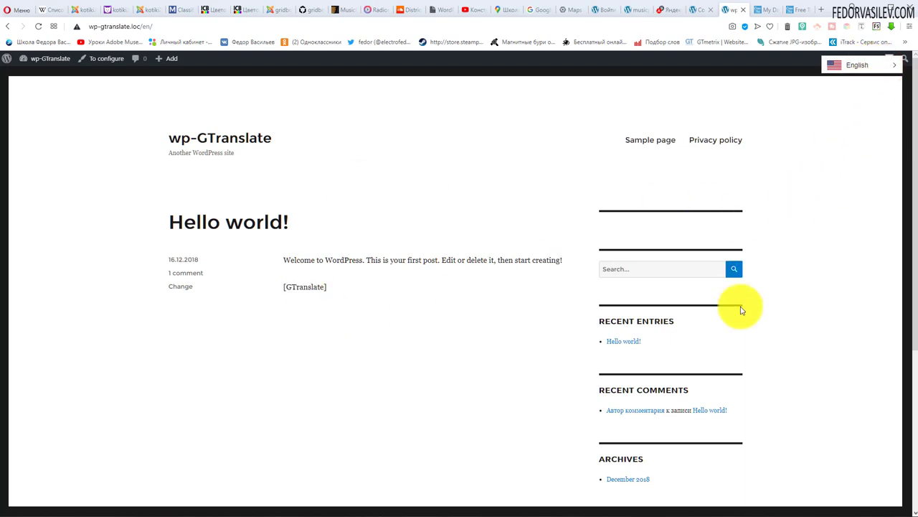
click(850, 72)
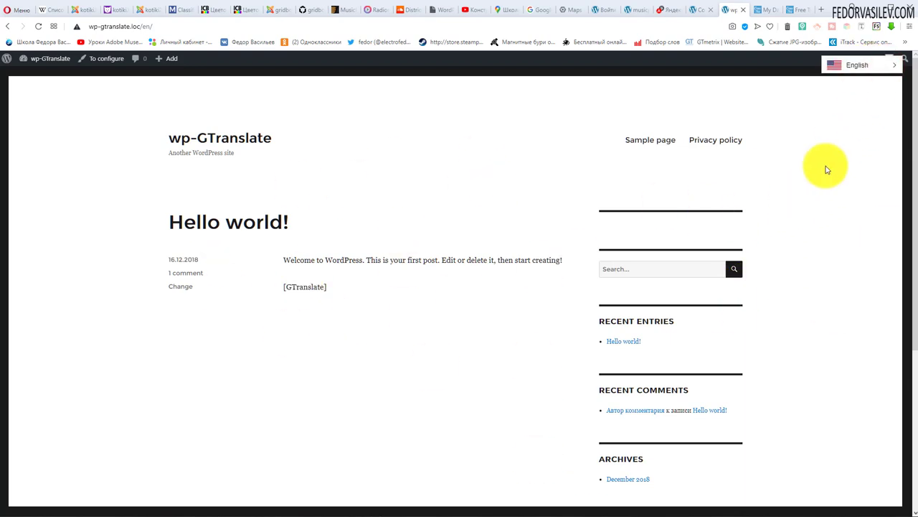
scroll(823, 168, down, 5)
scroll(820, 168, up, 5)
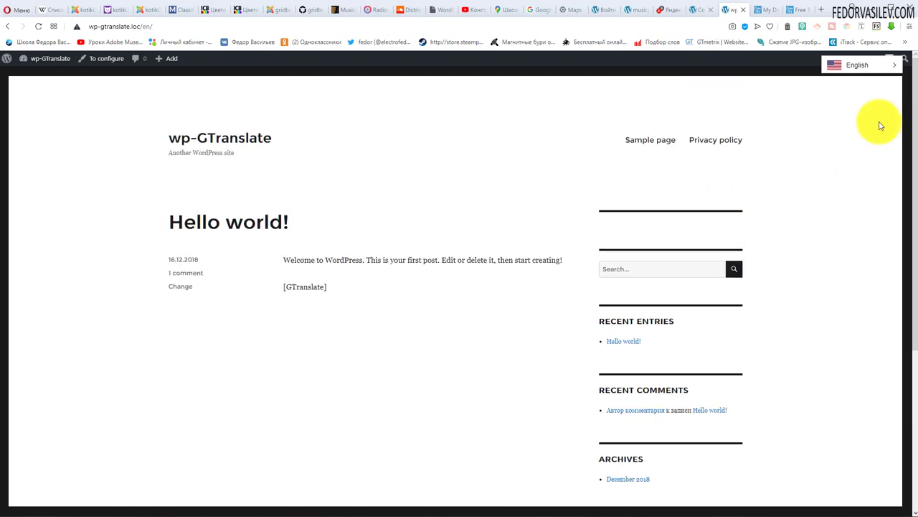
click(873, 69)
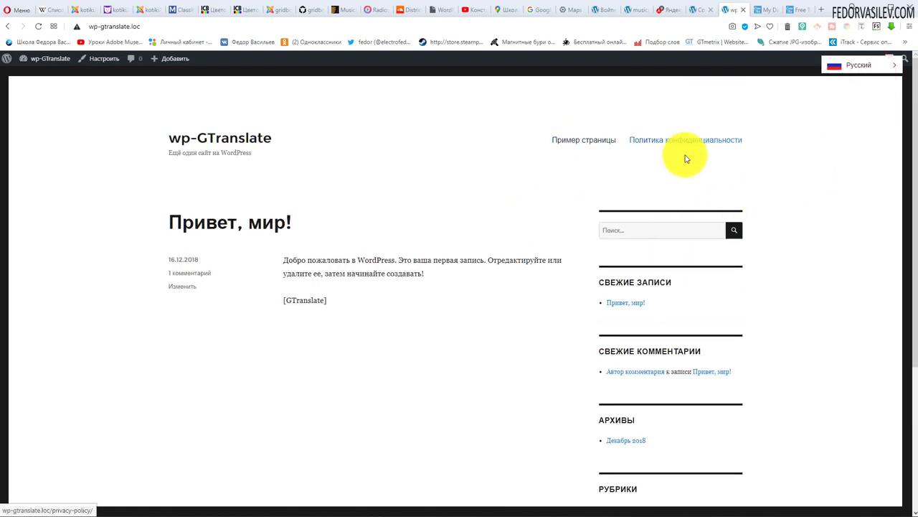
Add the ConveyThis Russian and English items to the site's Main Menu and save the menu.
click(698, 10)
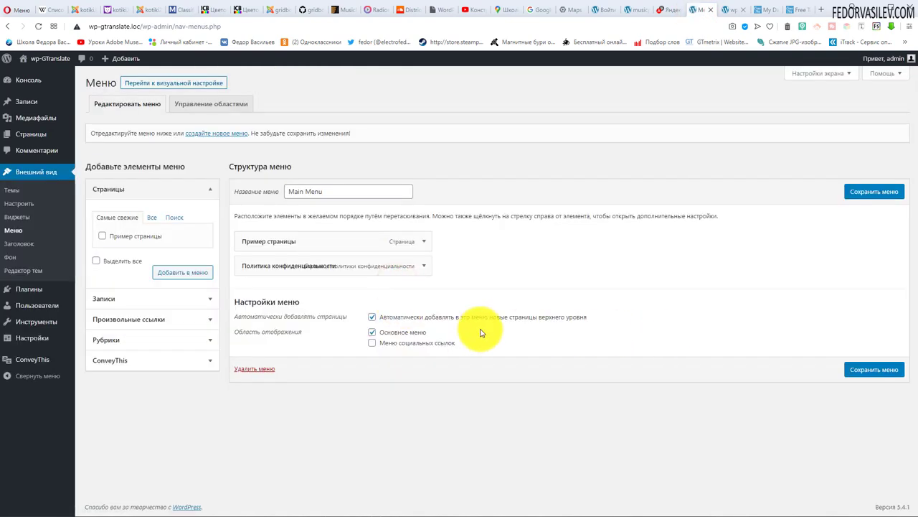
click(134, 366)
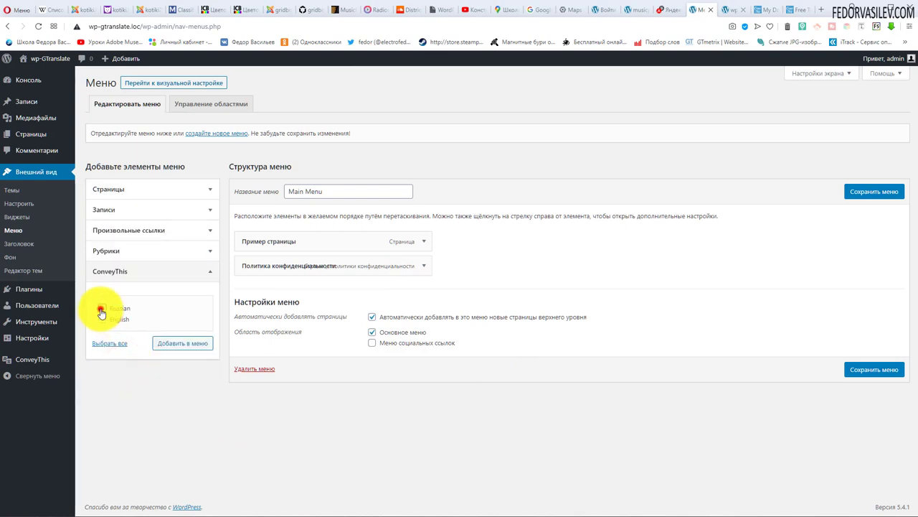
click(101, 310)
click(169, 343)
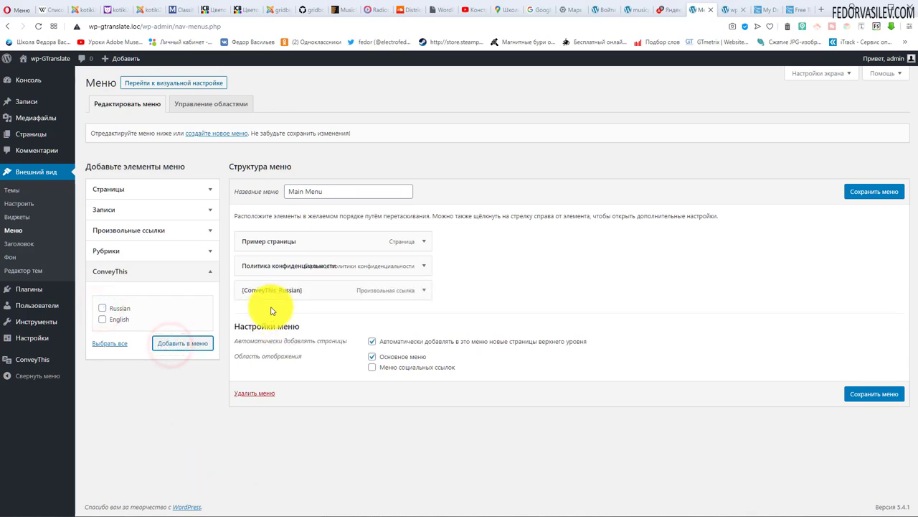
click(180, 344)
click(882, 199)
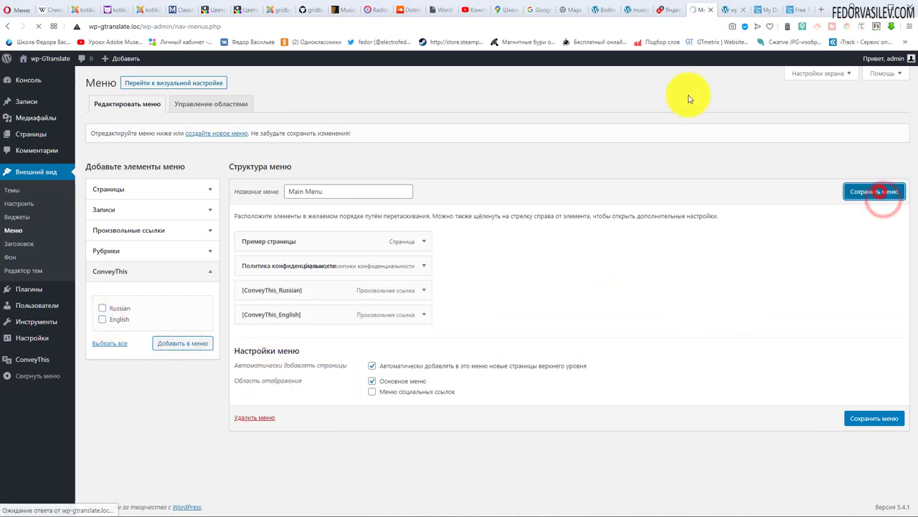
Reload the site's front page and check the Russian and English language links in its main menu.
click(730, 10)
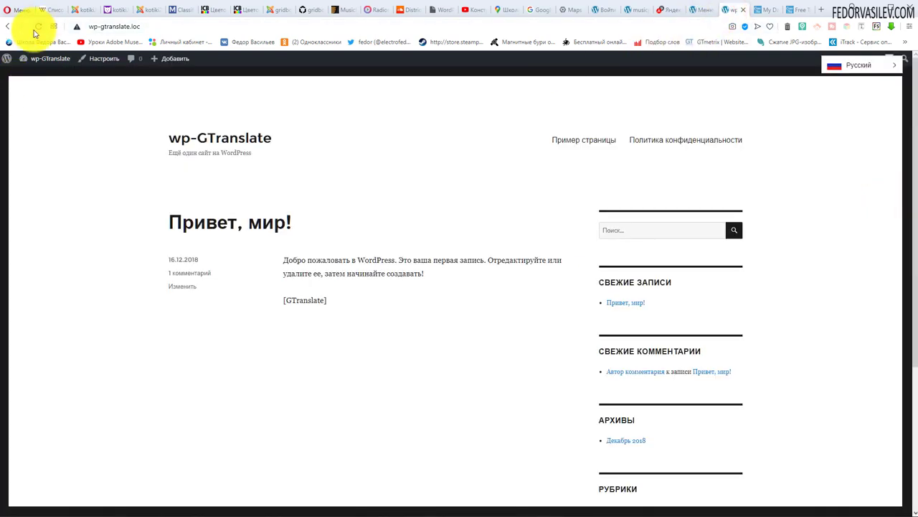
click(37, 28)
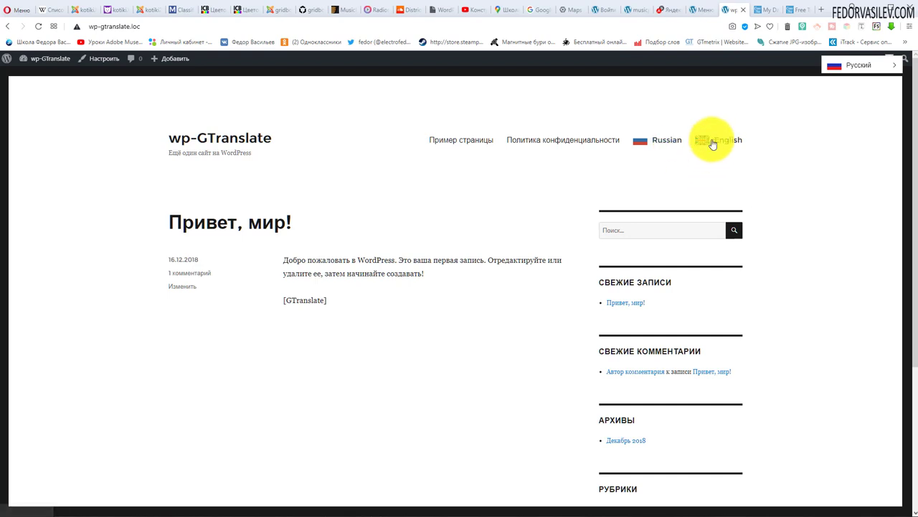
click(721, 141)
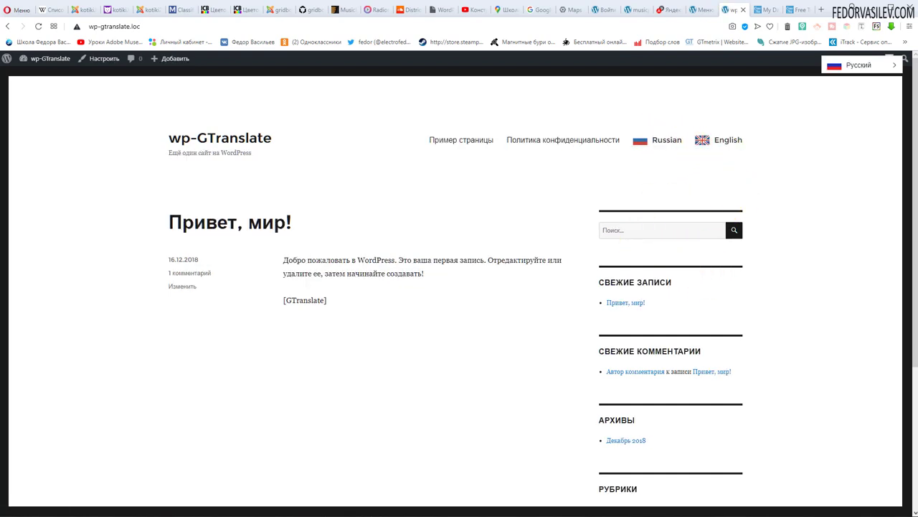
Remove the ConveyThis_Russian and ConveyThis_English items from Main Menu.
click(702, 9)
click(422, 319)
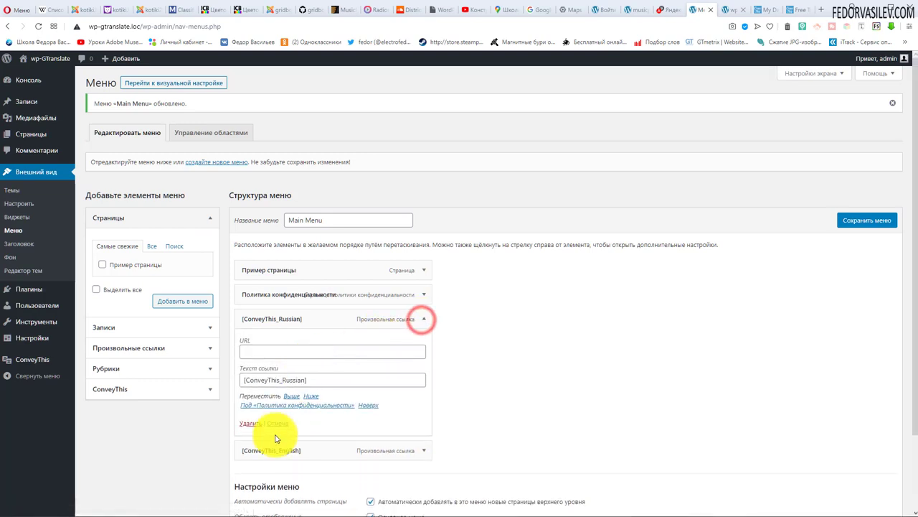
click(249, 424)
click(422, 318)
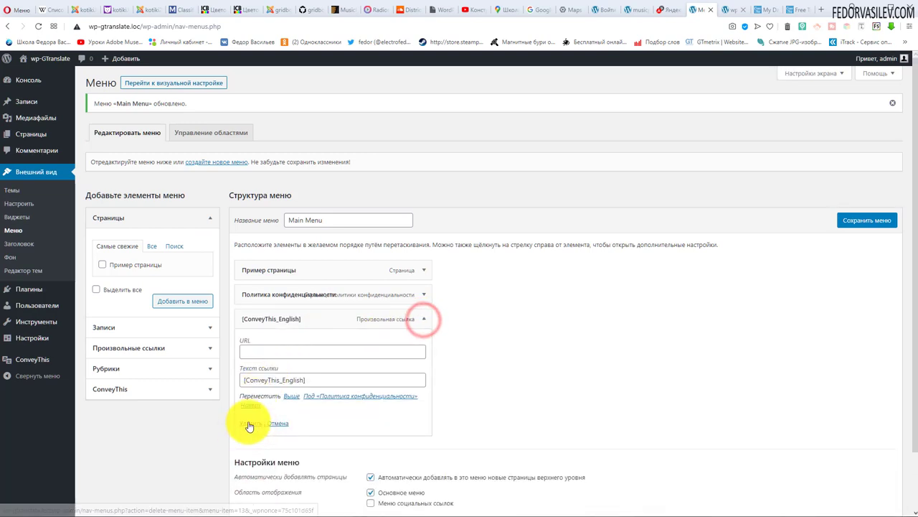
click(250, 424)
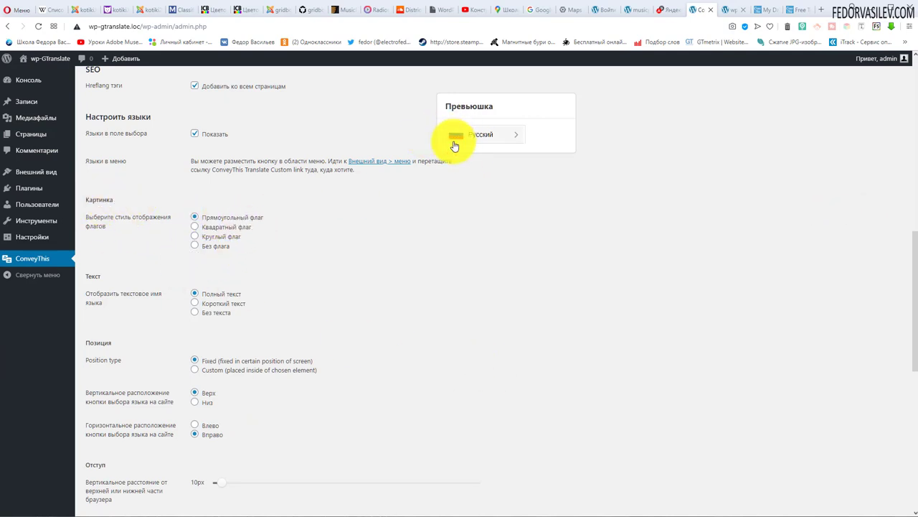
Try the square, round and no-flag styles in the switcher preview and restore the rectangular flag (Прямоугольный флаг).
click(195, 228)
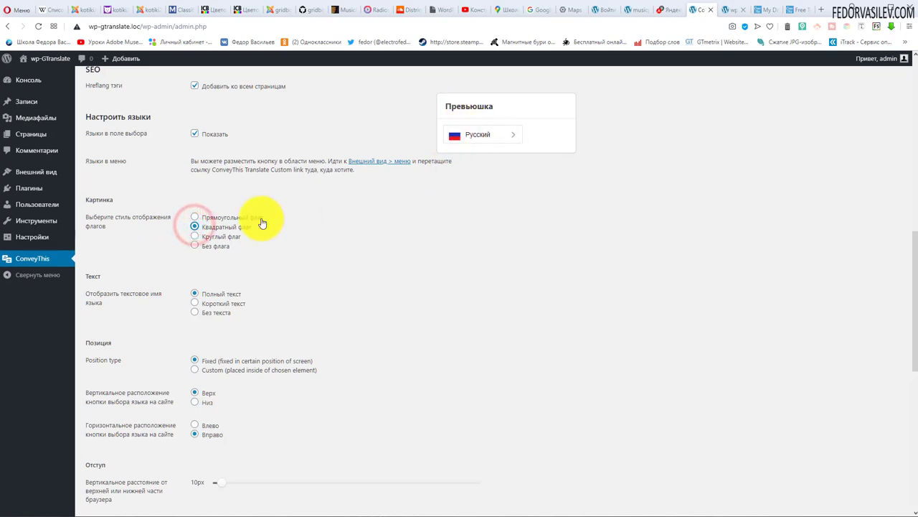
click(195, 237)
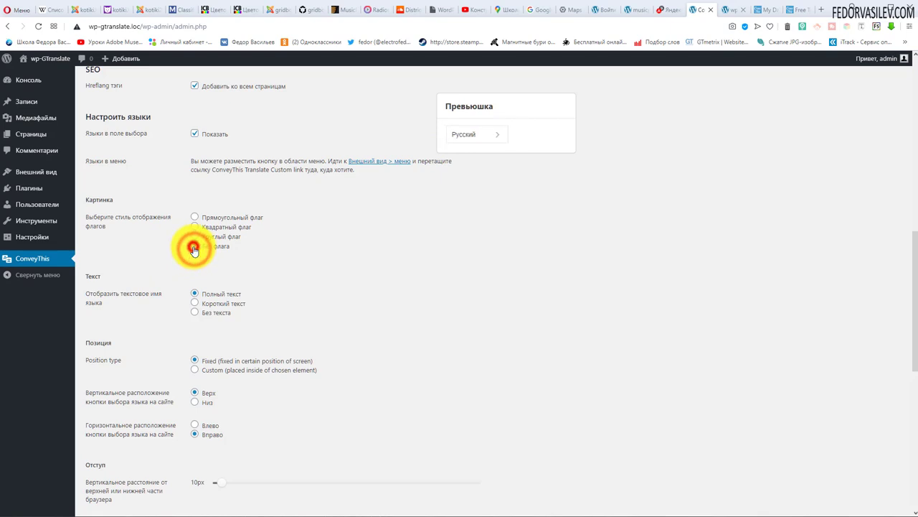
click(494, 135)
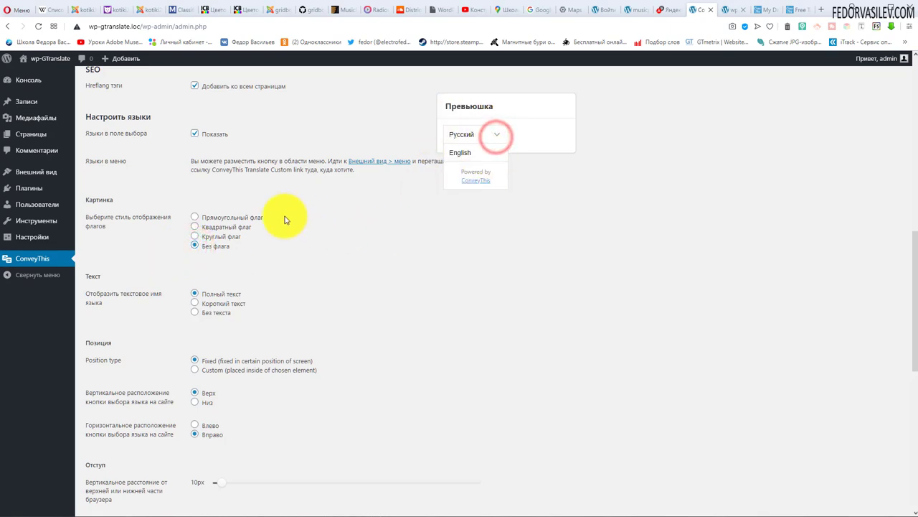
click(196, 217)
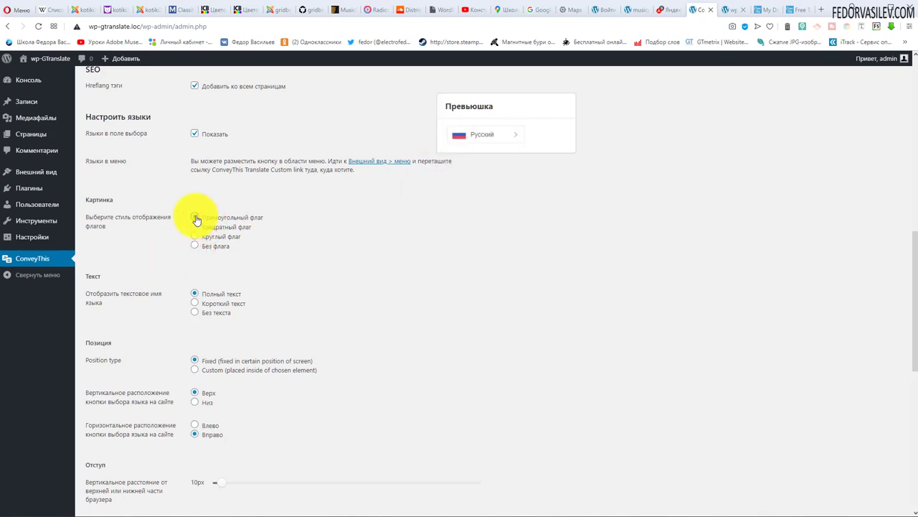
Try displaying language names as short text and without text in the preview, and restore full text (Полный текст).
click(194, 304)
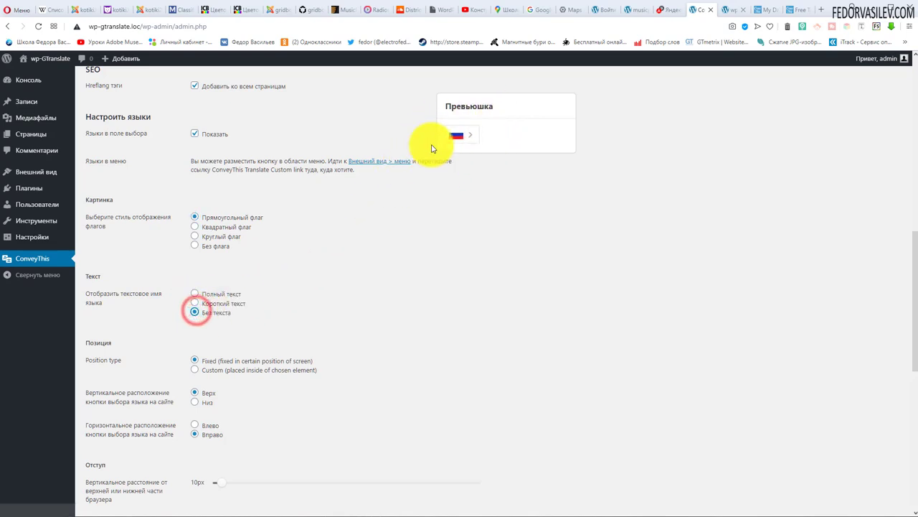
click(461, 137)
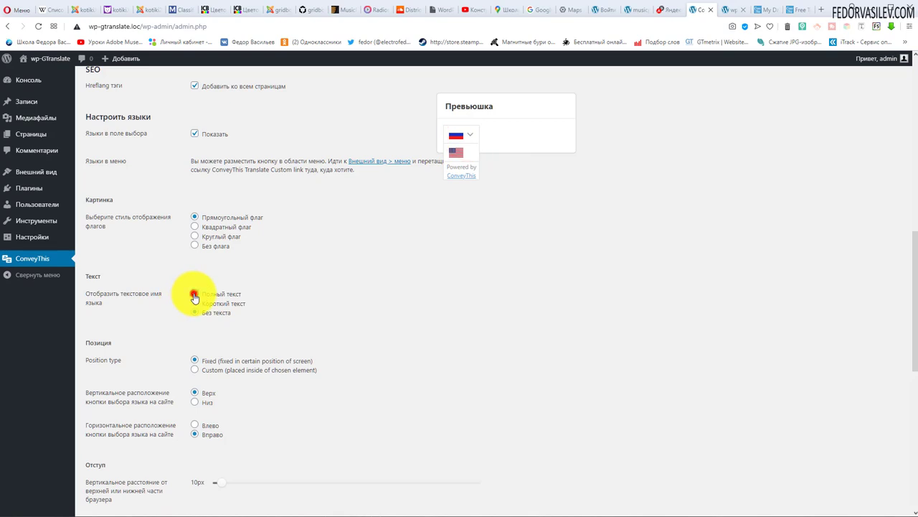
scroll(232, 322, down, 1)
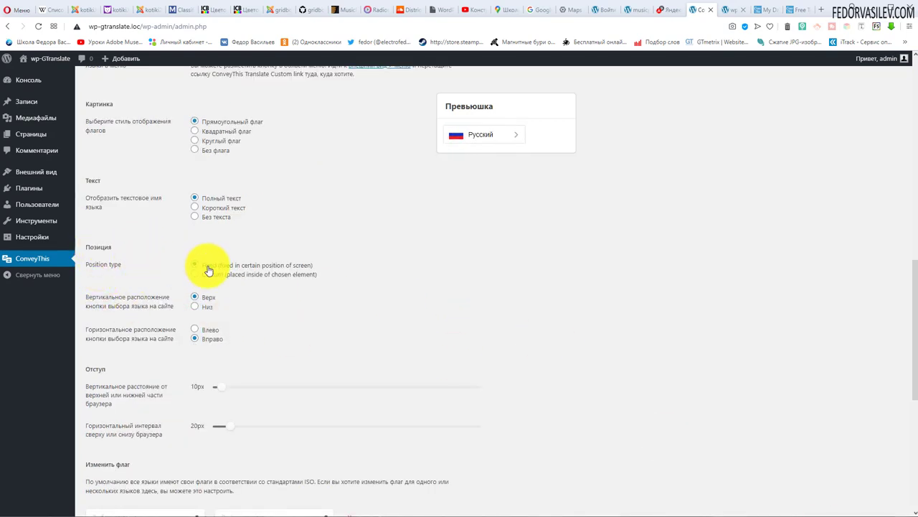
Look at how the fixed language switcher is positioned on the site's front page while scrolling.
click(727, 9)
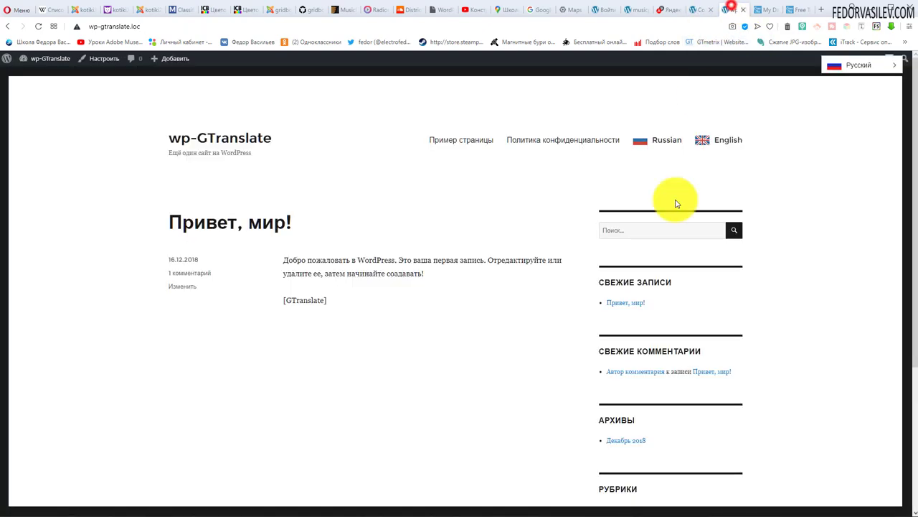
scroll(668, 213, down, 3)
scroll(661, 222, up, 3)
scroll(655, 219, down, 3)
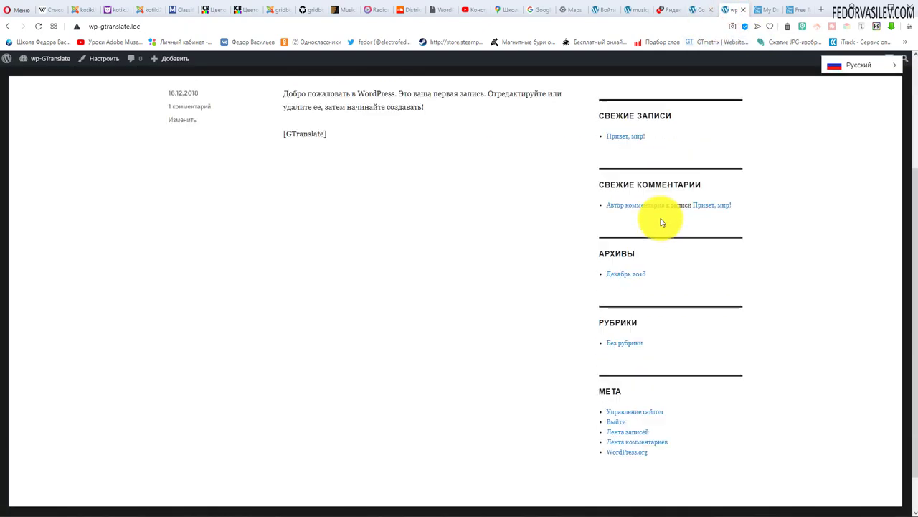
scroll(656, 222, up, 3)
Set the language button's vertical position to bottom (Низ) in the ConveyThis settings and save the changes.
click(693, 10)
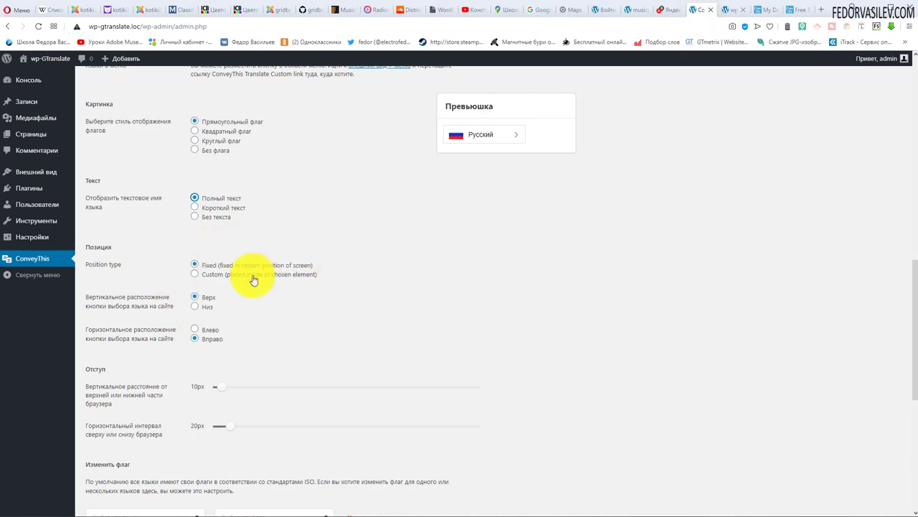
scroll(380, 272, down, 2)
scroll(384, 273, up, 1)
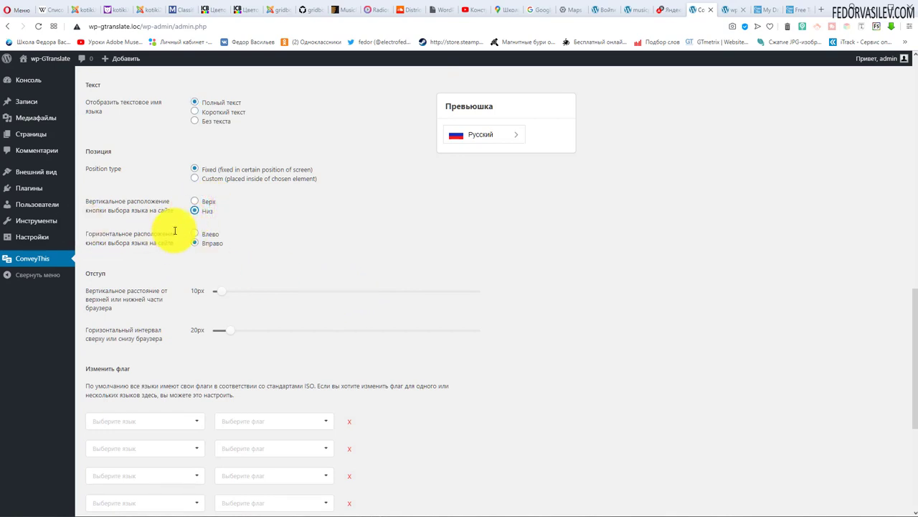
scroll(603, 333, down, 3)
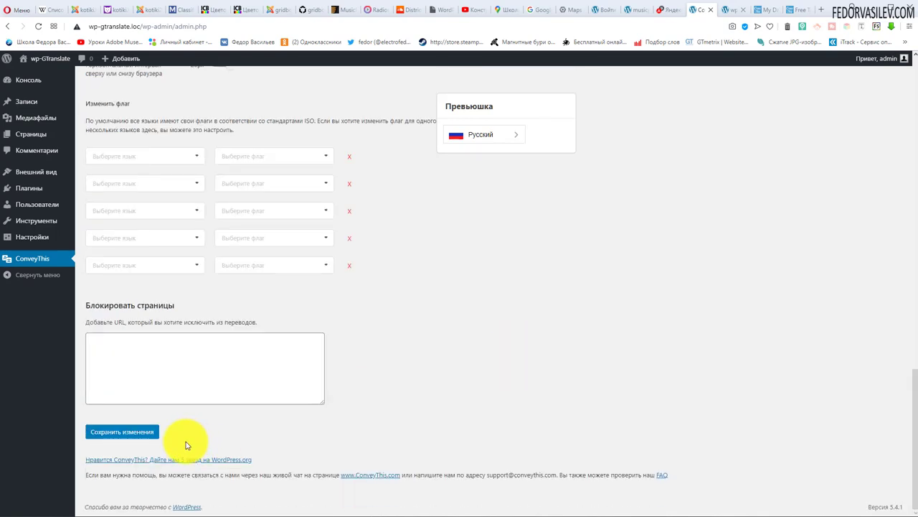
click(141, 433)
Open the site's front page and check the switcher's new vertical position and its expanded language list.
click(43, 58)
scroll(663, 256, down, 3)
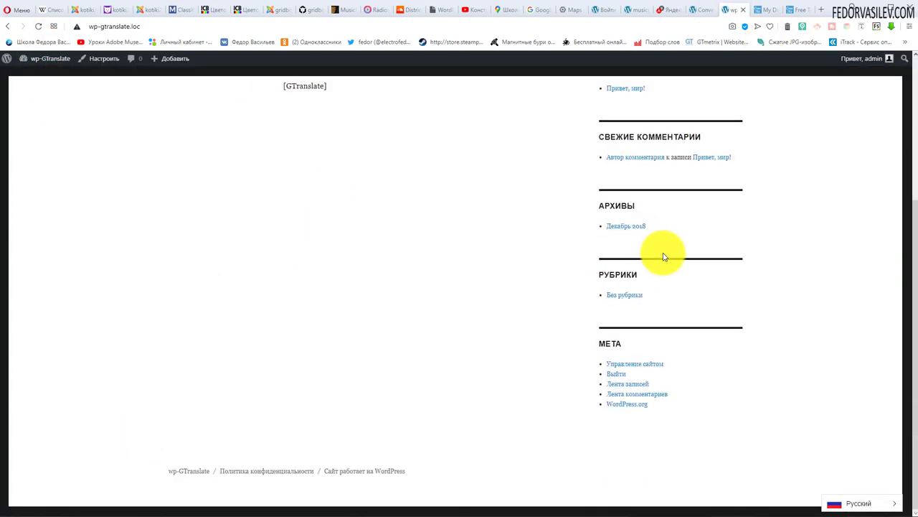
scroll(782, 468, up, 3)
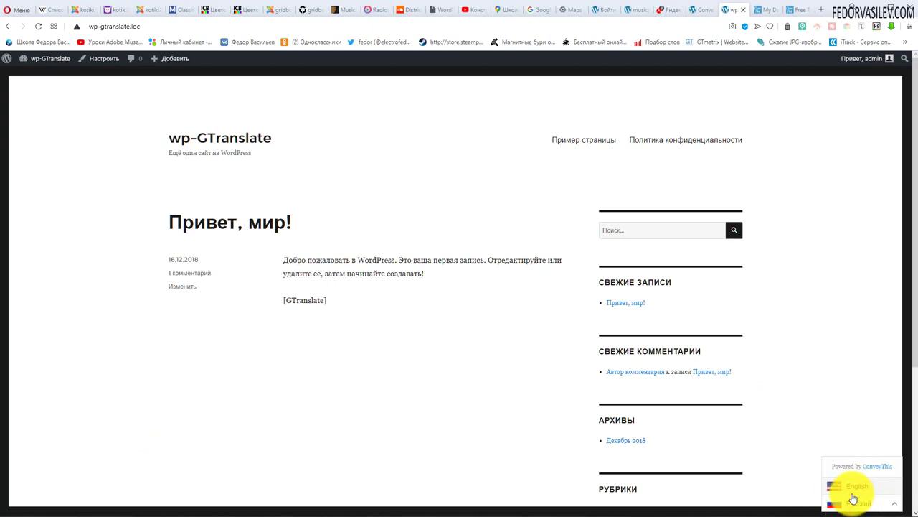
Set the language button's vertical position back to top (Верх), try left horizontal alignment (Влево), and restore right alignment (Вправо).
click(700, 9)
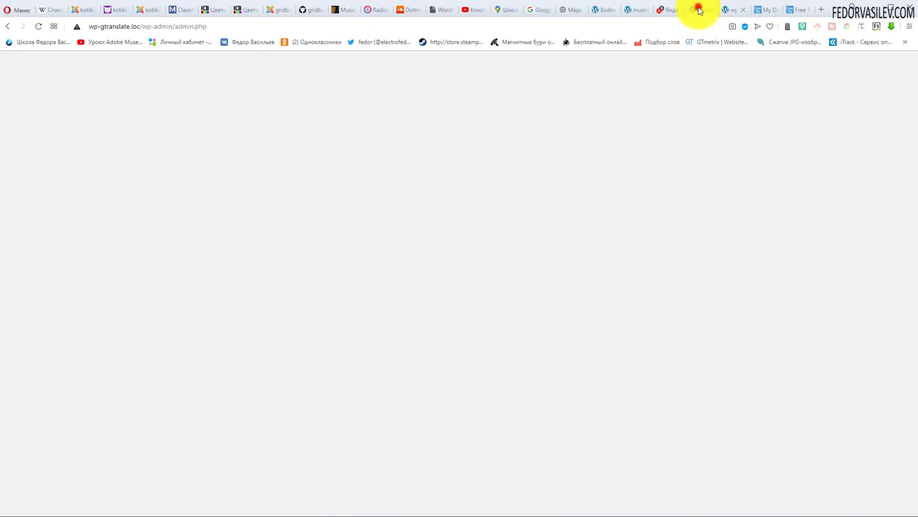
scroll(492, 313, down, 10)
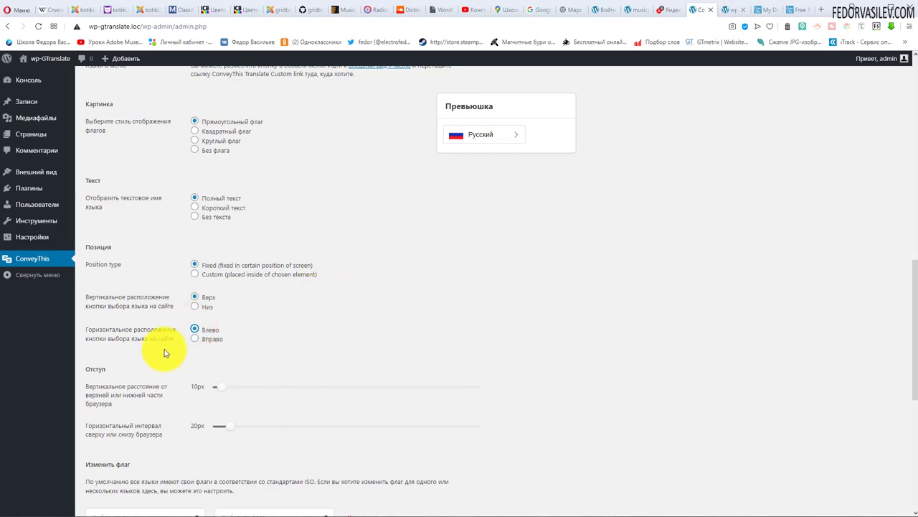
click(729, 10)
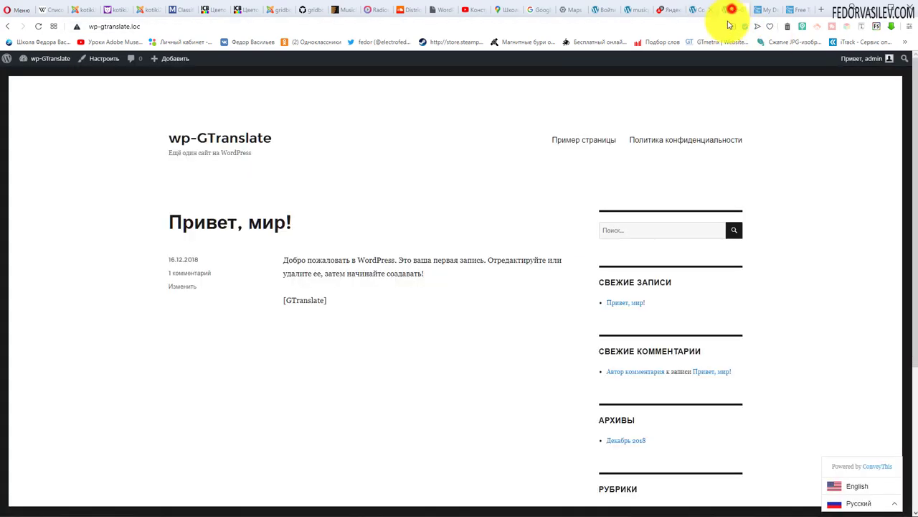
click(694, 10)
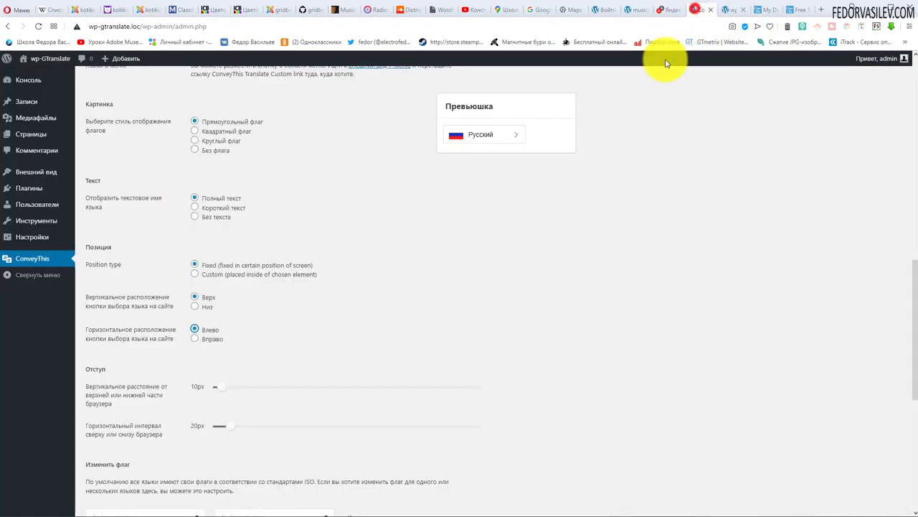
click(195, 343)
scroll(431, 334, down, 2)
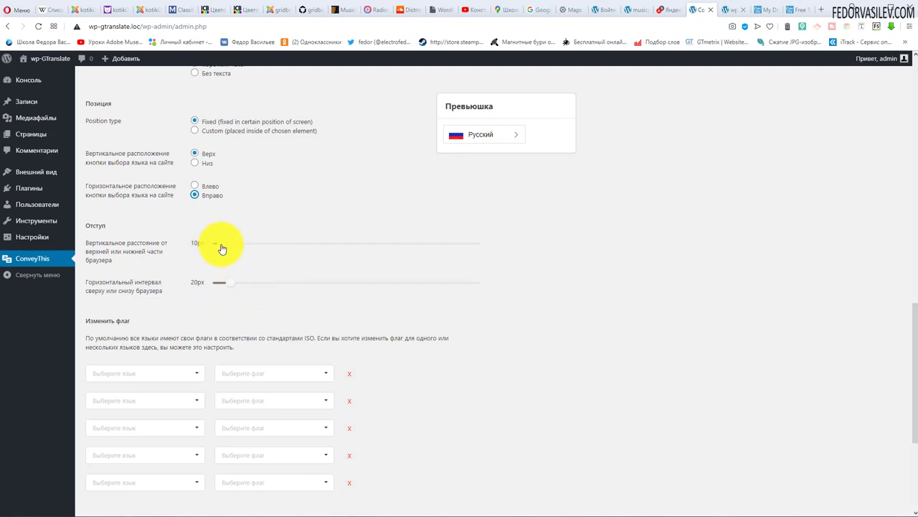
Set the language button's vertical offset to 115px and its horizontal offset to 132px, and save the ConveyThis settings.
drag(221, 248, 310, 254)
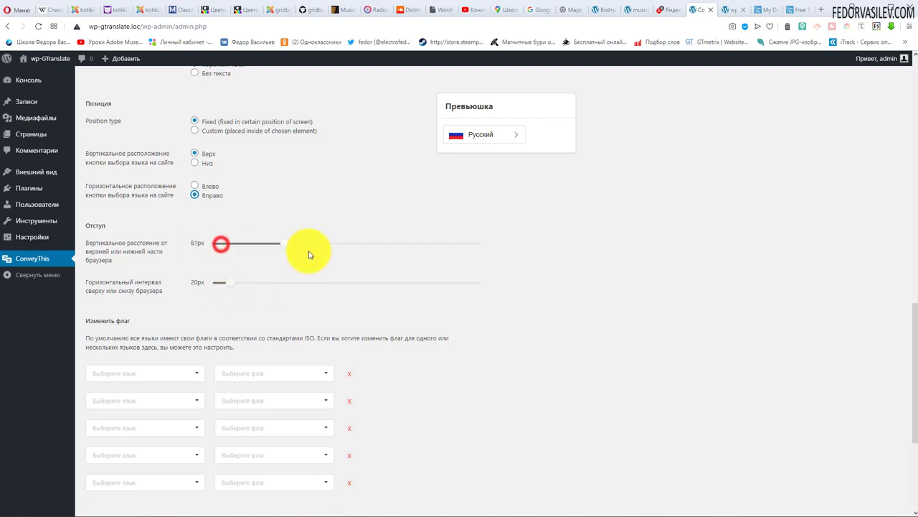
click(231, 283)
scroll(359, 318, down, 3)
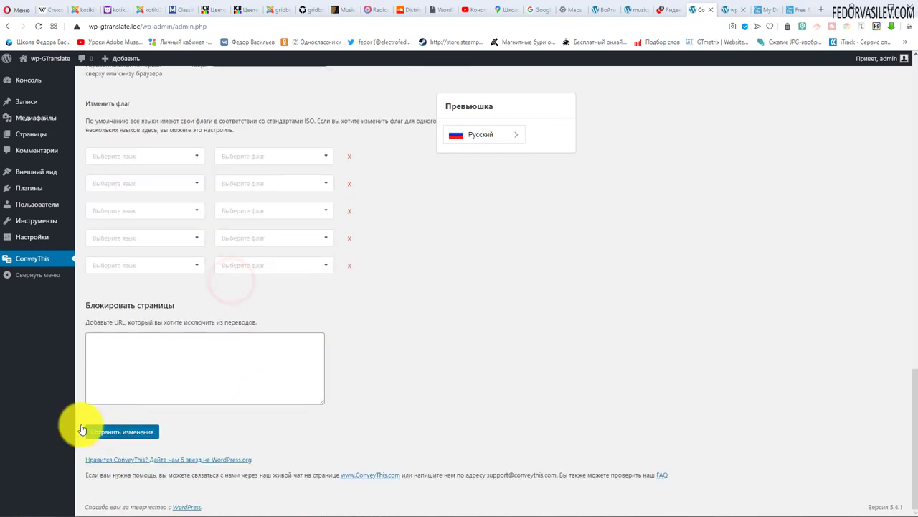
click(101, 433)
Reload the site's front page and check the switcher's offset from the browser edges and its expanded language list.
click(730, 10)
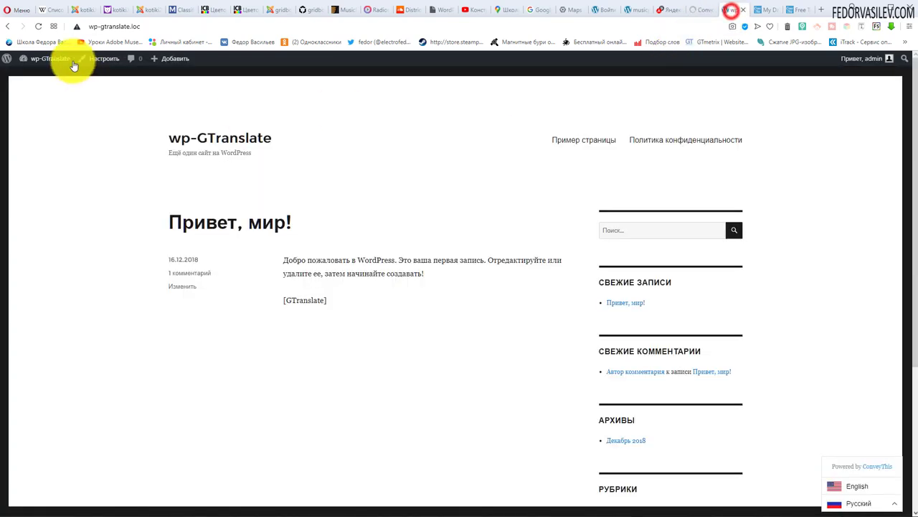
click(37, 26)
scroll(840, 137, down, 3)
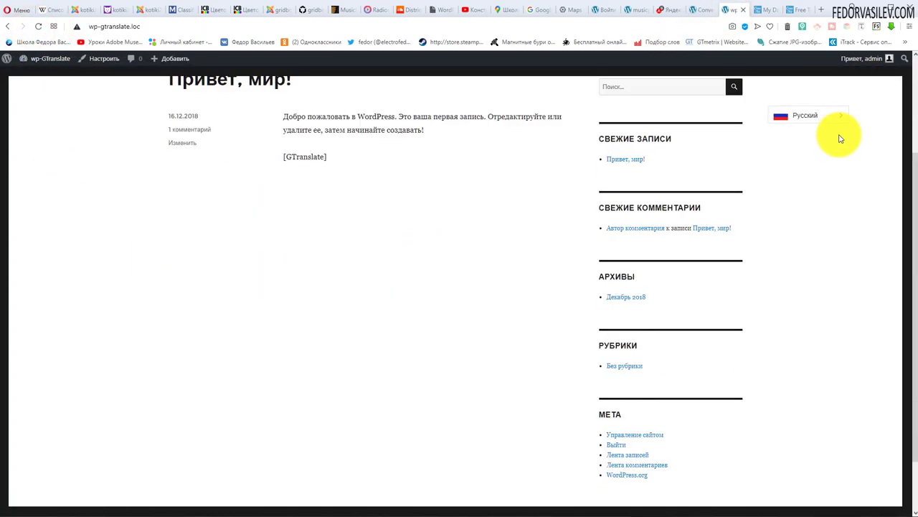
scroll(837, 79, up, 3)
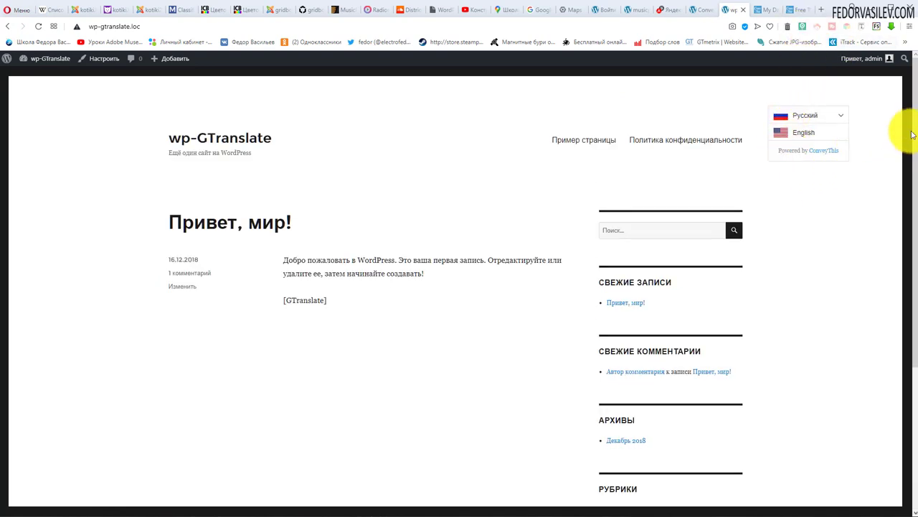
Show the additional ConveyThis options and set both the vertical and the horizontal offset of the language button to 10px.
click(699, 10)
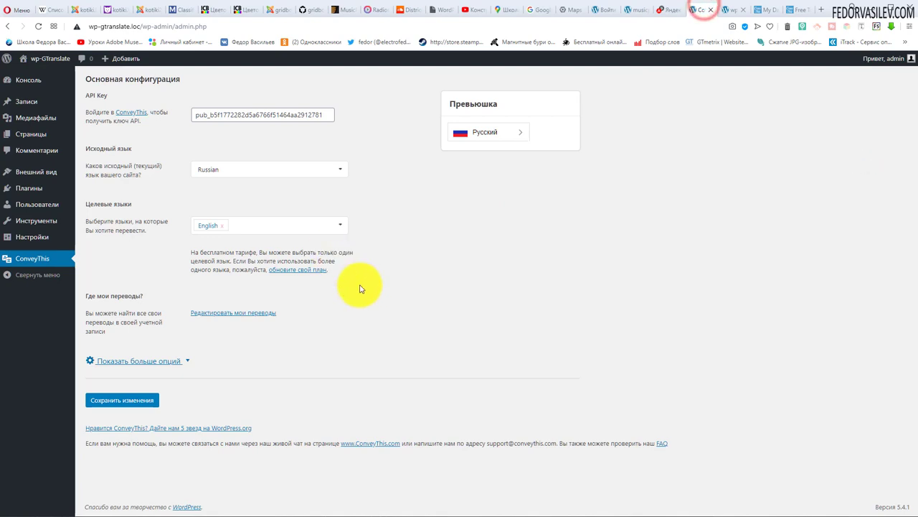
click(138, 361)
scroll(476, 312, down, 12)
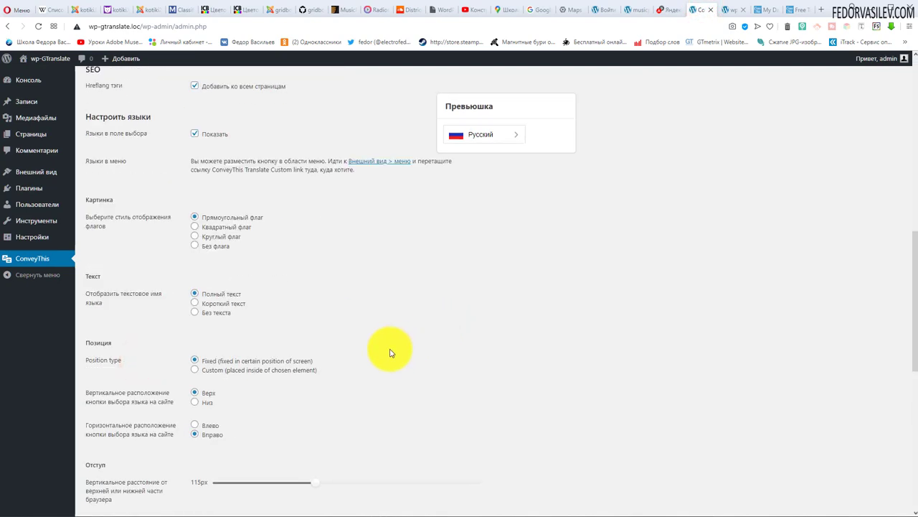
drag(315, 347, 262, 342)
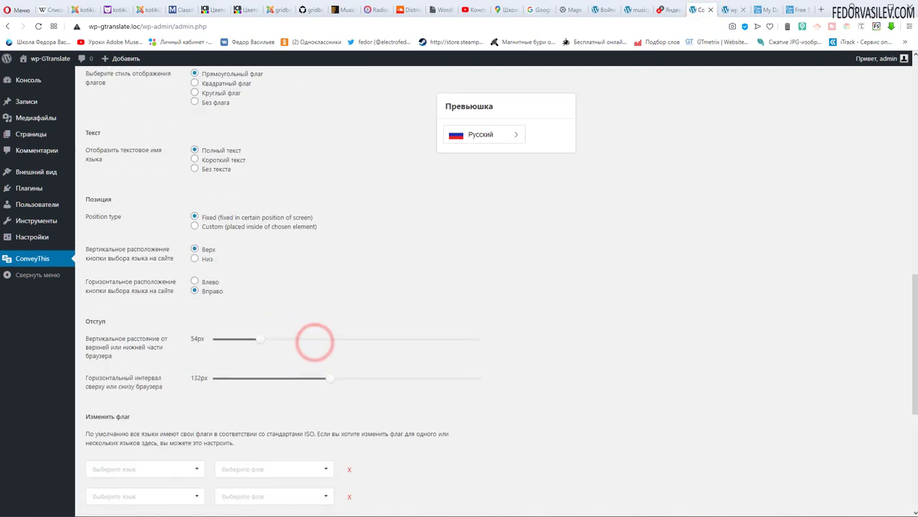
scroll(315, 342, down, 3)
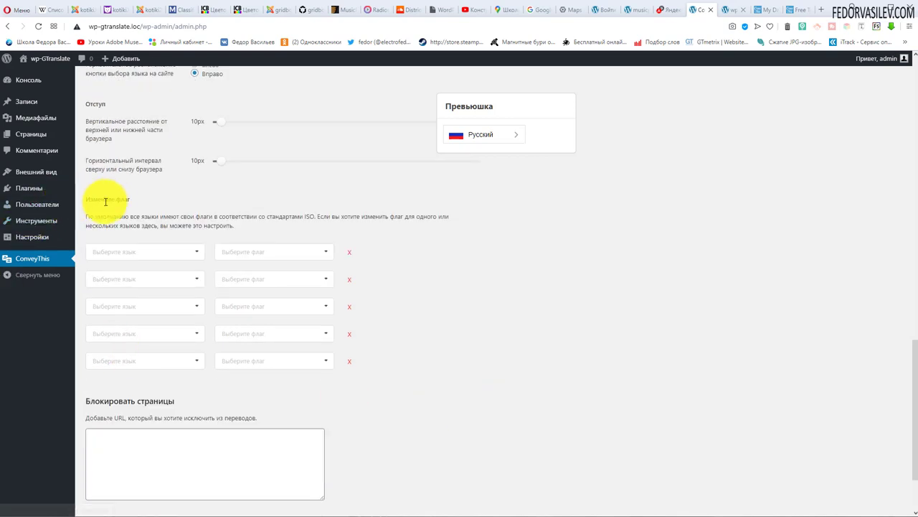
Try assigning the Uruguay flag to Russian in the first flag override row, and clear that row.
click(149, 251)
text(ru)
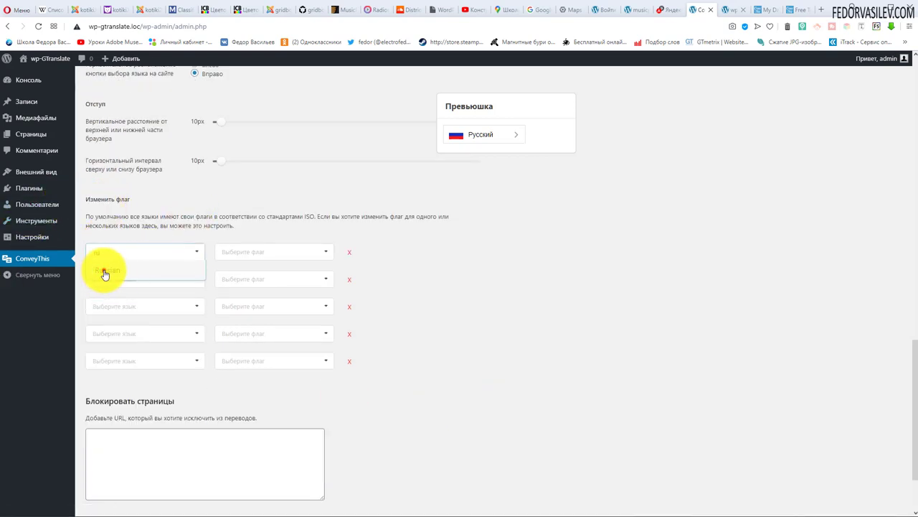
click(104, 272)
click(269, 251)
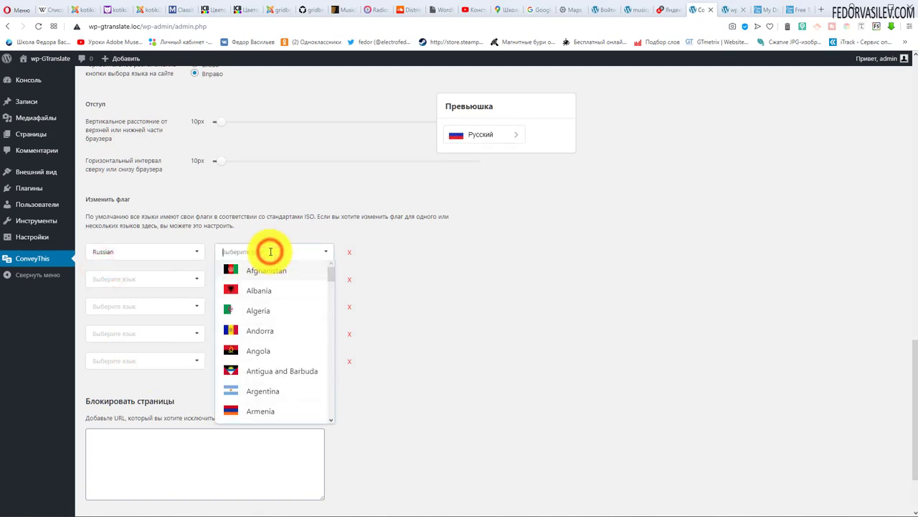
scroll(280, 287, down, 15)
scroll(264, 327, down, 16)
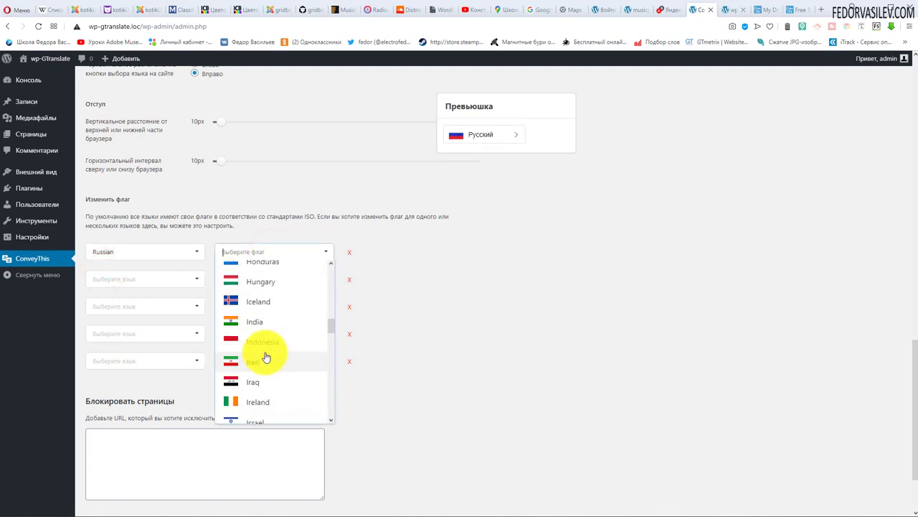
drag(334, 357, 334, 406)
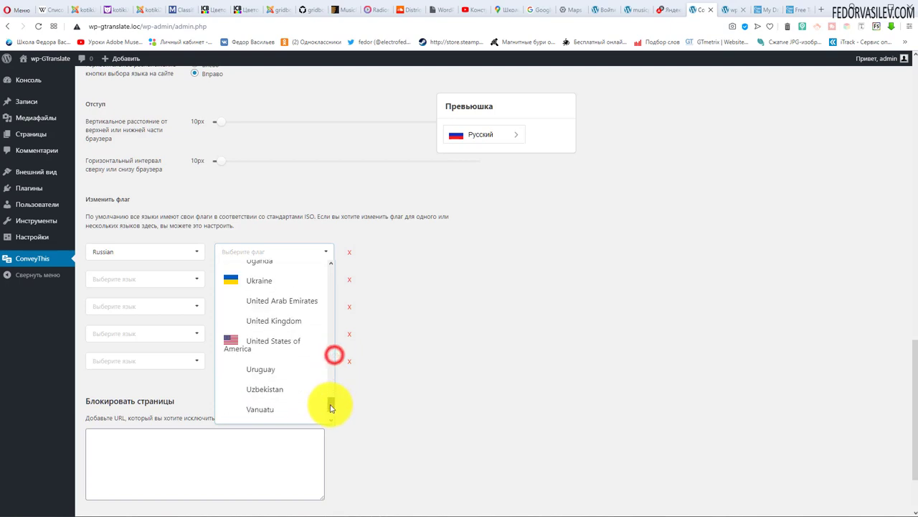
click(260, 370)
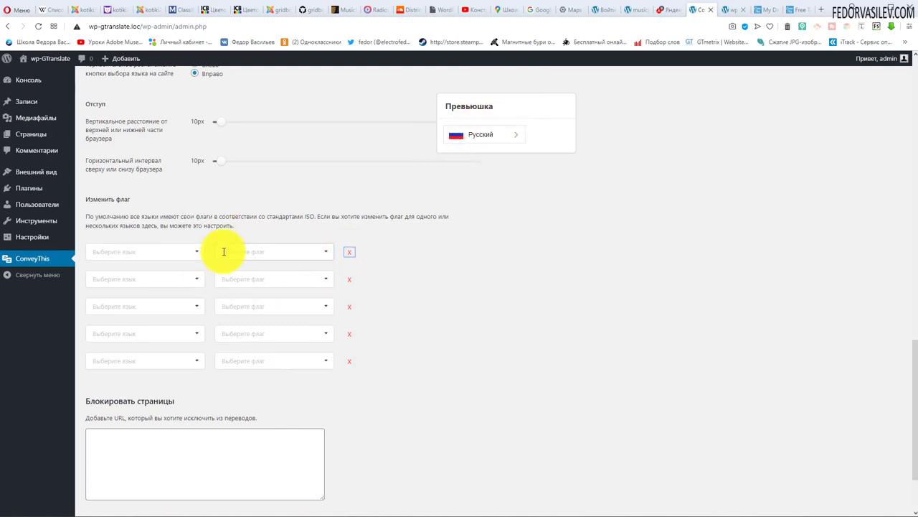
Open the site's privacy policy page (Политика конфиденциальности) and copy its URL for the list of pages excluded from translation.
scroll(221, 251, down, 3)
click(127, 348)
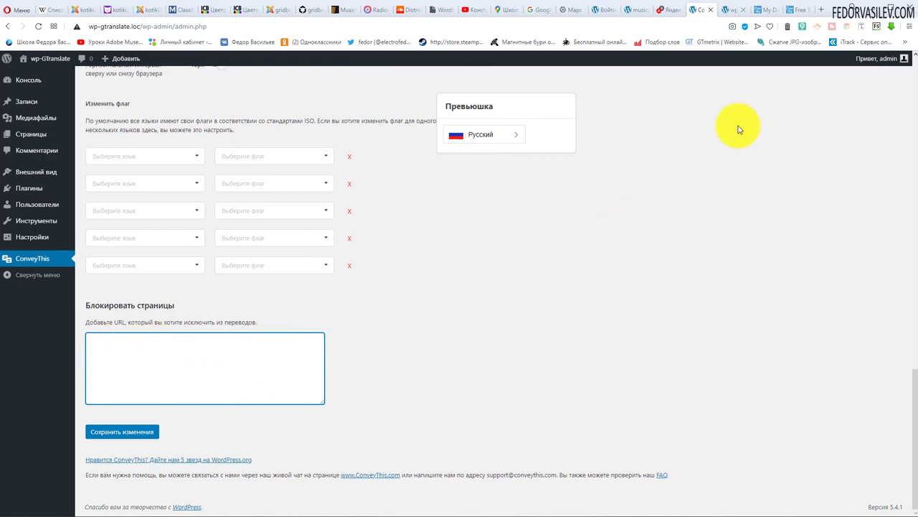
click(740, 9)
click(656, 140)
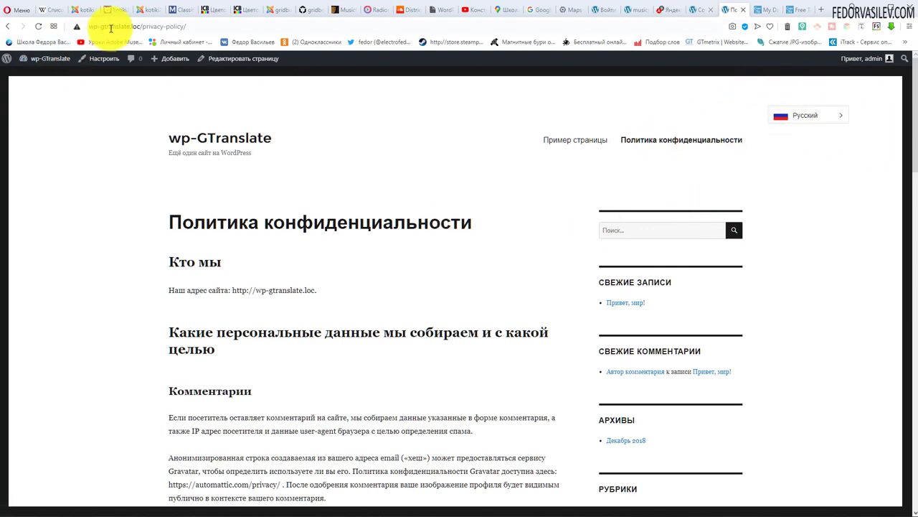
click(110, 29)
right_click(110, 28)
click(131, 56)
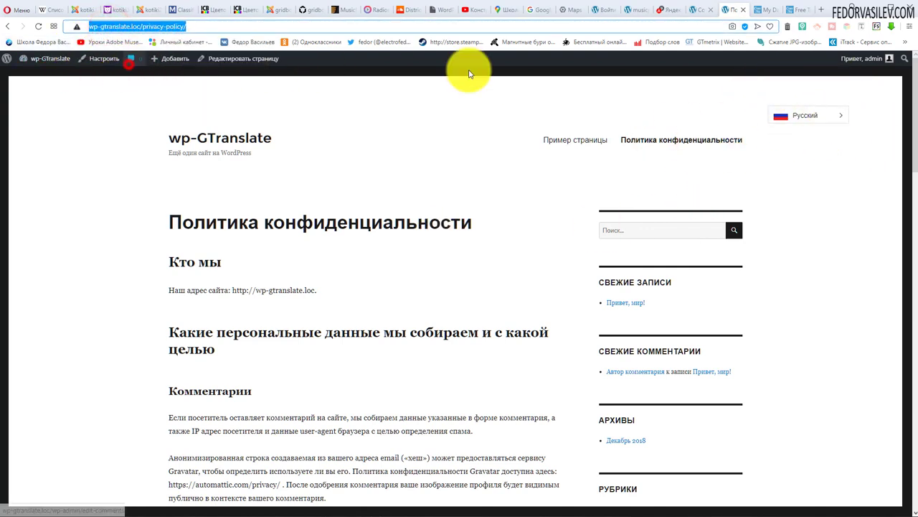
click(701, 9)
right_click(217, 340)
click(249, 405)
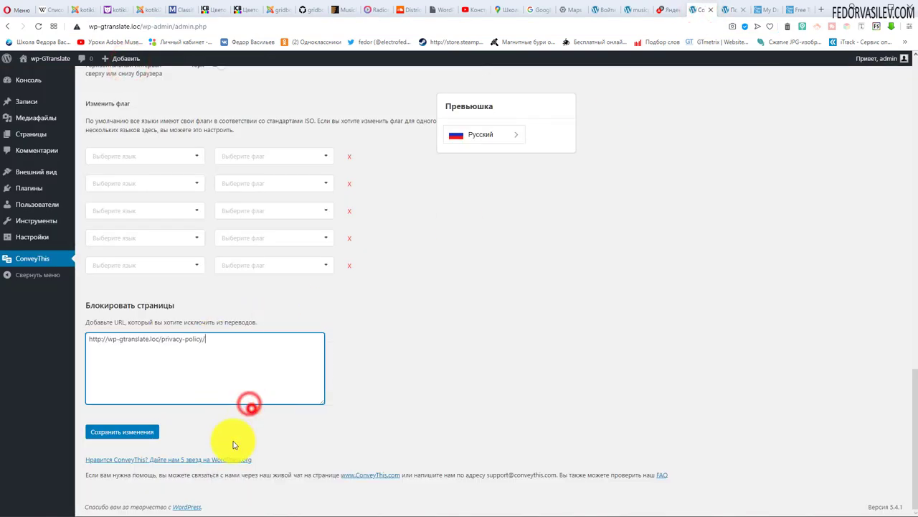
click(136, 432)
Check whether the language switcher is shown on the privacy policy page, the sample page and the front page.
click(731, 9)
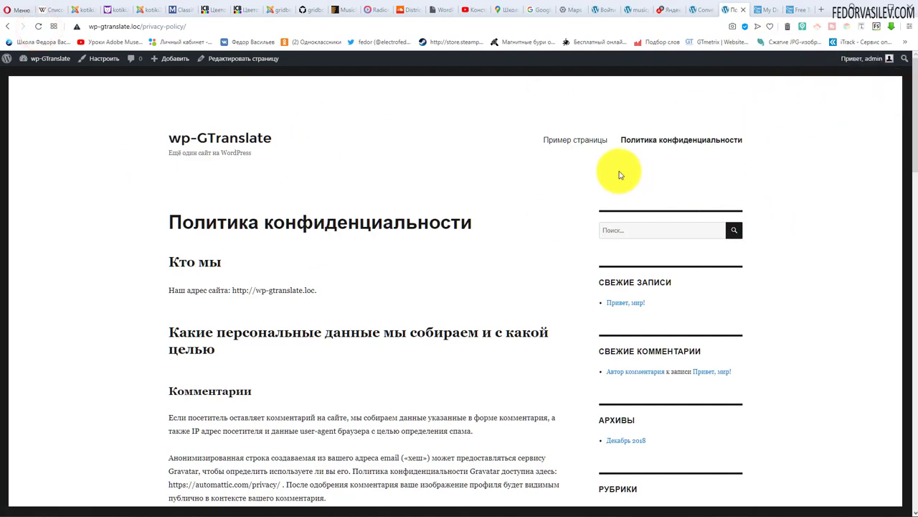
click(589, 140)
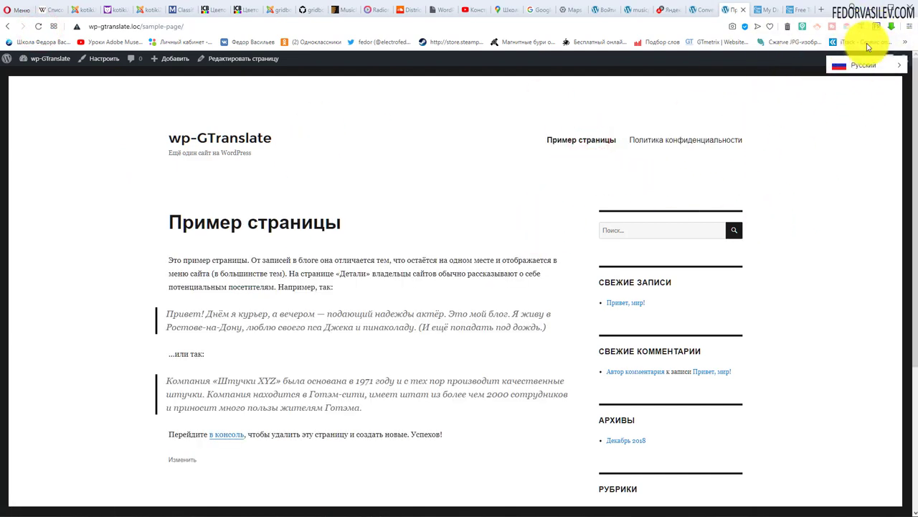
click(207, 137)
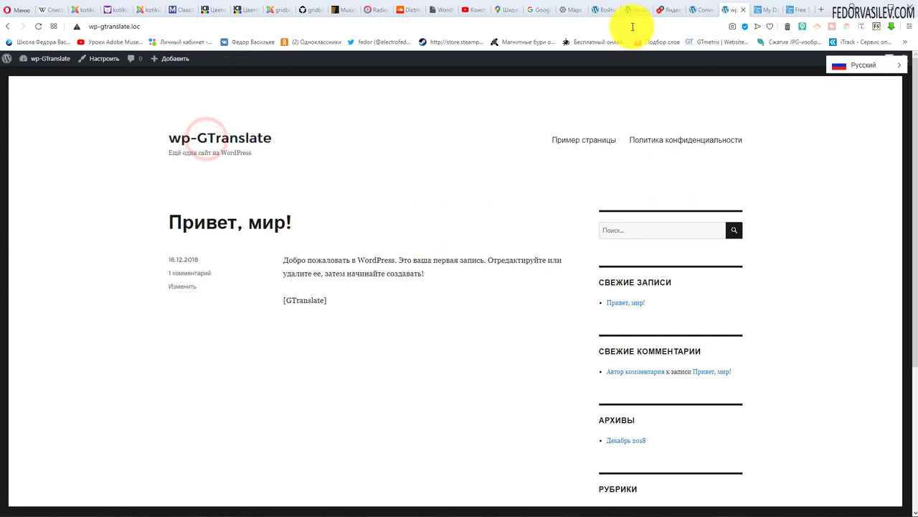
Remove the privacy policy URL from the blocked pages list in the ConveyThis settings.
click(700, 10)
click(230, 338)
triple_click(226, 342)
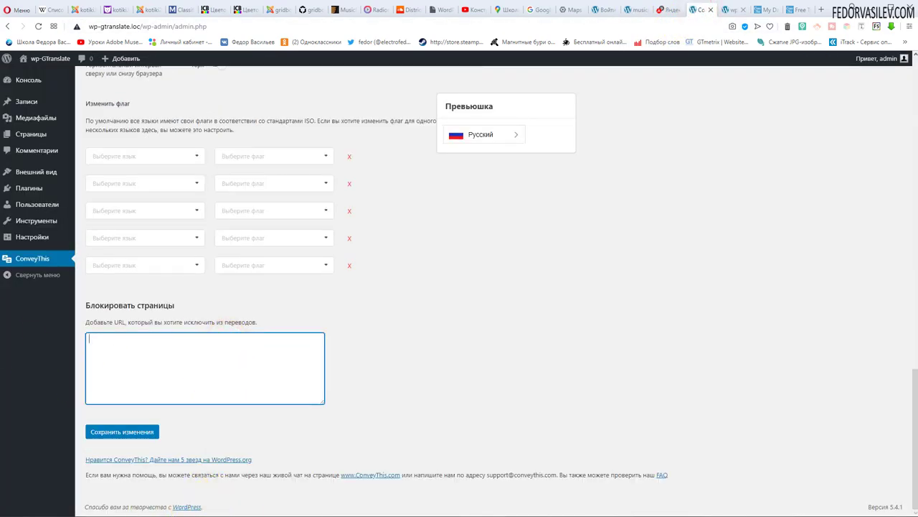
Set the switcher's position type to Custom, clear the target element ID, and save the ConveyThis settings.
scroll(768, 478, up, 6)
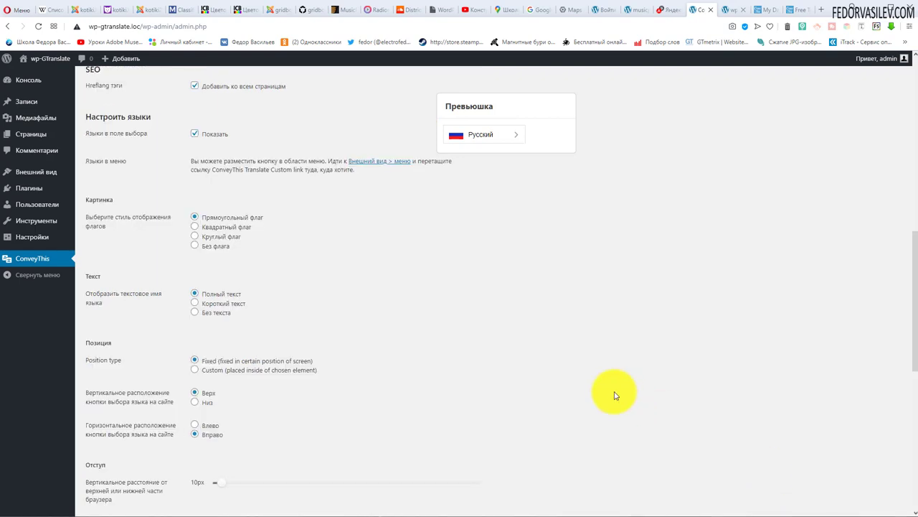
scroll(613, 394, down, 3)
scroll(605, 389, up, 2)
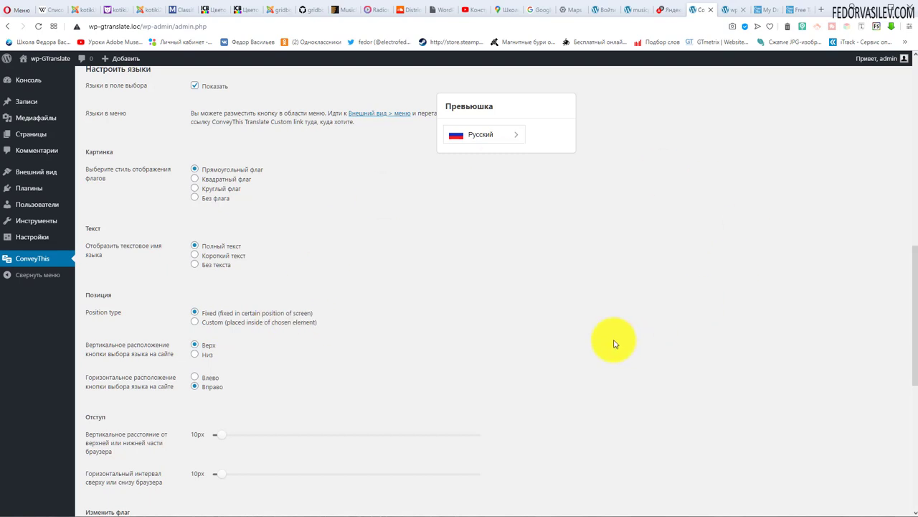
click(196, 323)
scroll(216, 293, down, 2)
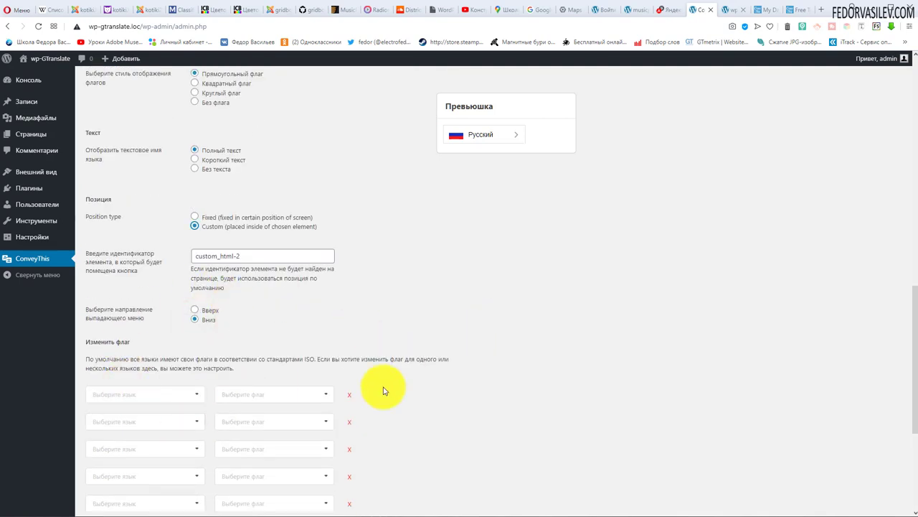
click(511, 289)
click(230, 256)
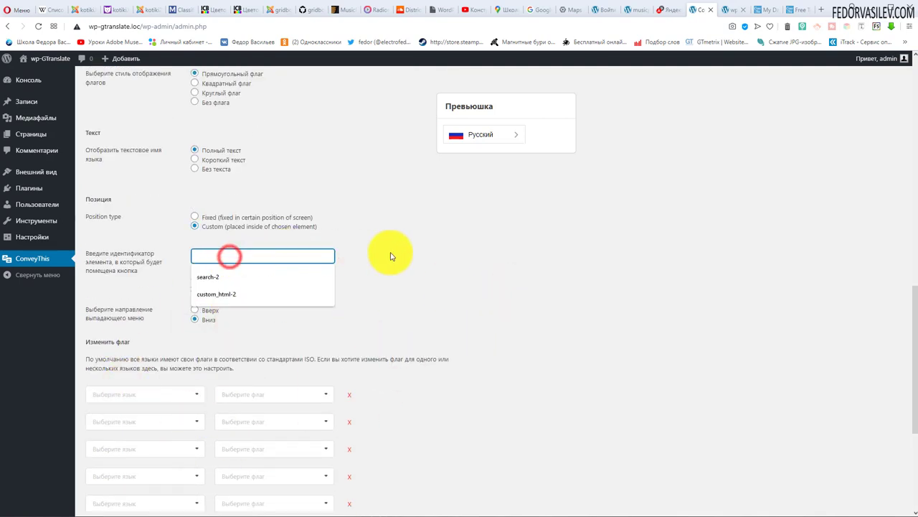
click(418, 253)
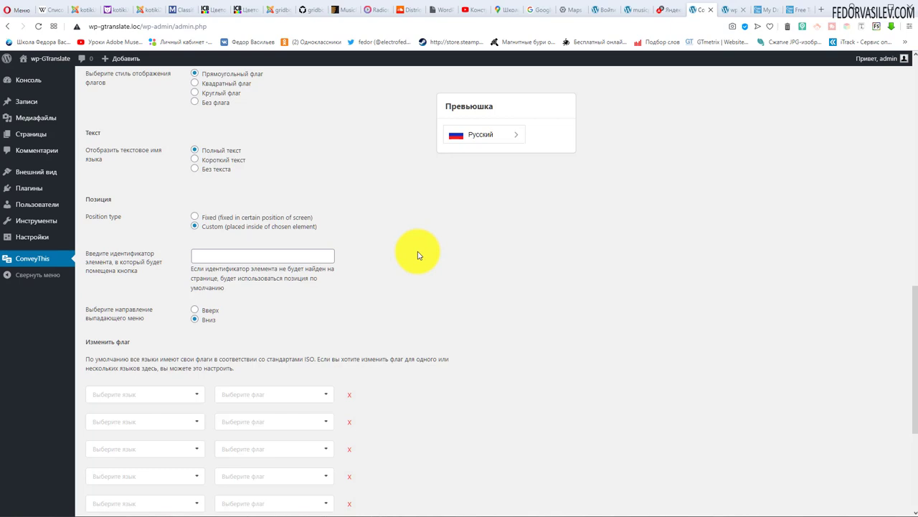
scroll(237, 337, down, 4)
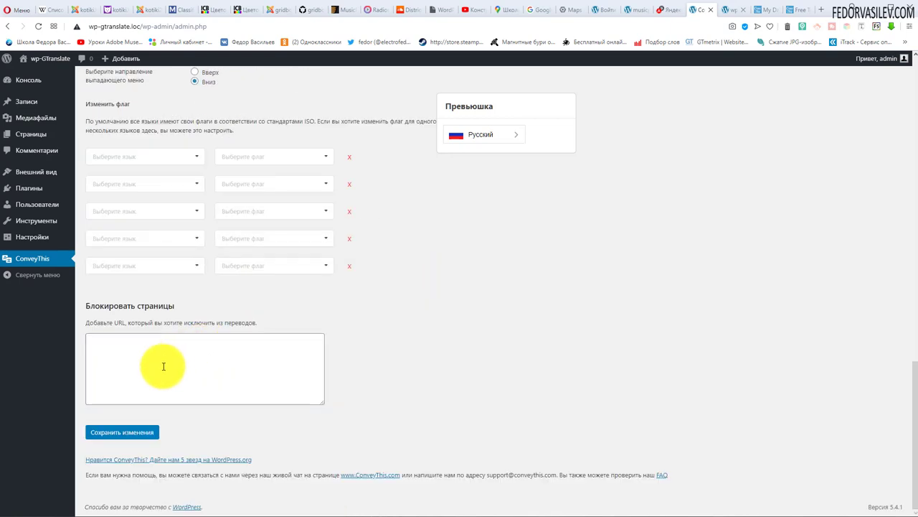
click(143, 433)
Look over the front page's sidebar for a place to put the language switcher.
key(ctrl+Tab)
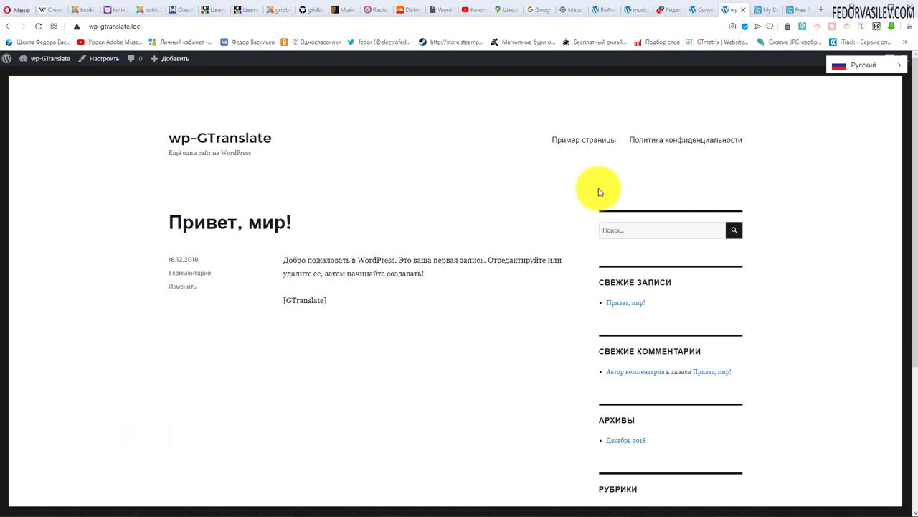
scroll(662, 247, down, 2)
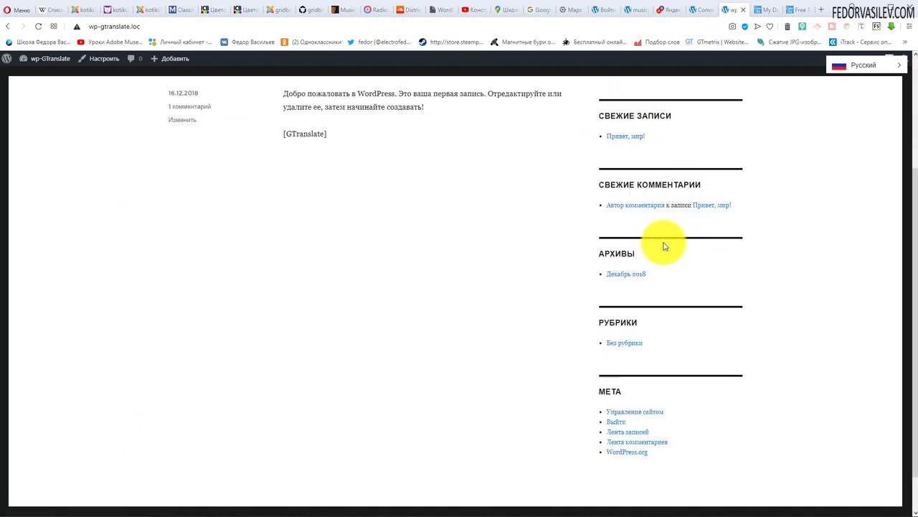
scroll(616, 168, up, 2)
Add an HTML-код widget to the Боковая колонка sidebar, place it first above Поиск, and expand its settings.
click(694, 10)
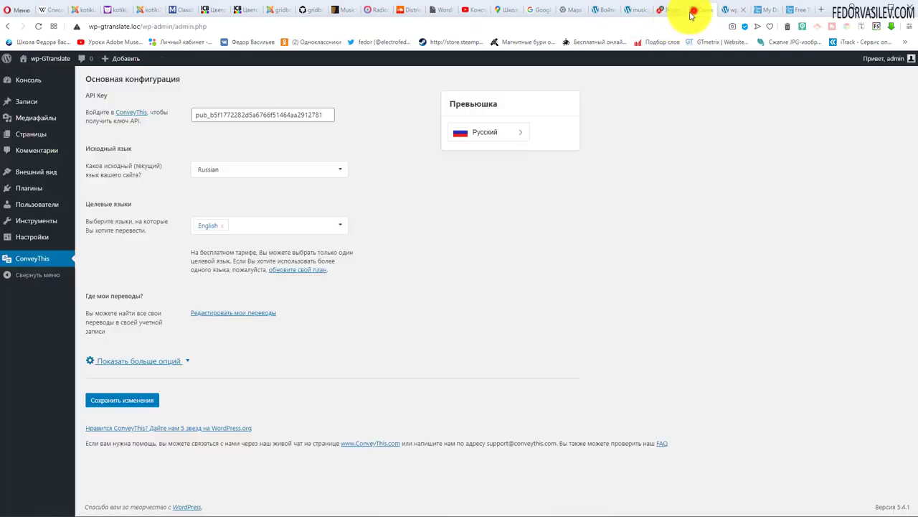
mouse_move(37, 172)
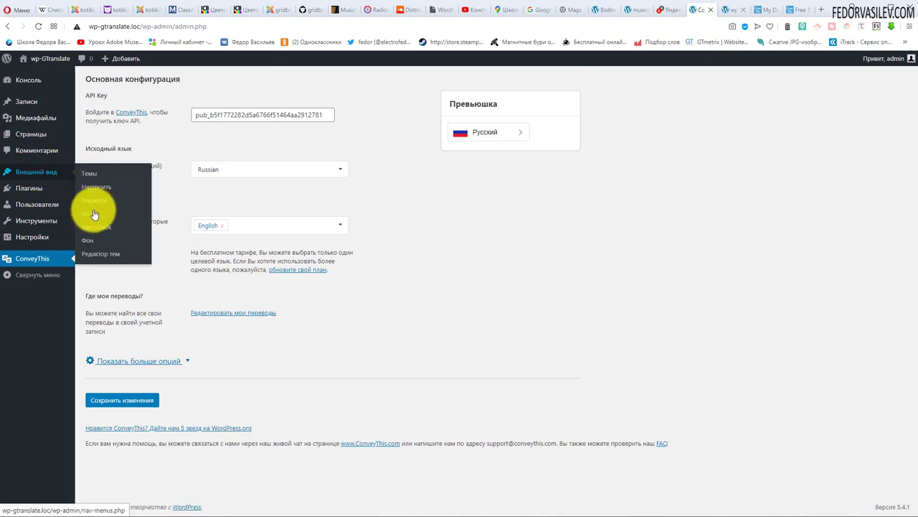
click(93, 203)
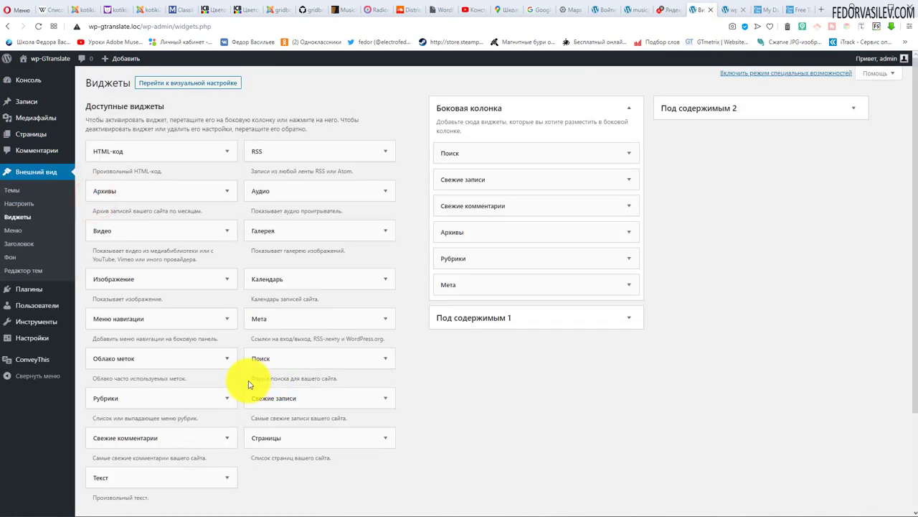
click(219, 152)
click(158, 243)
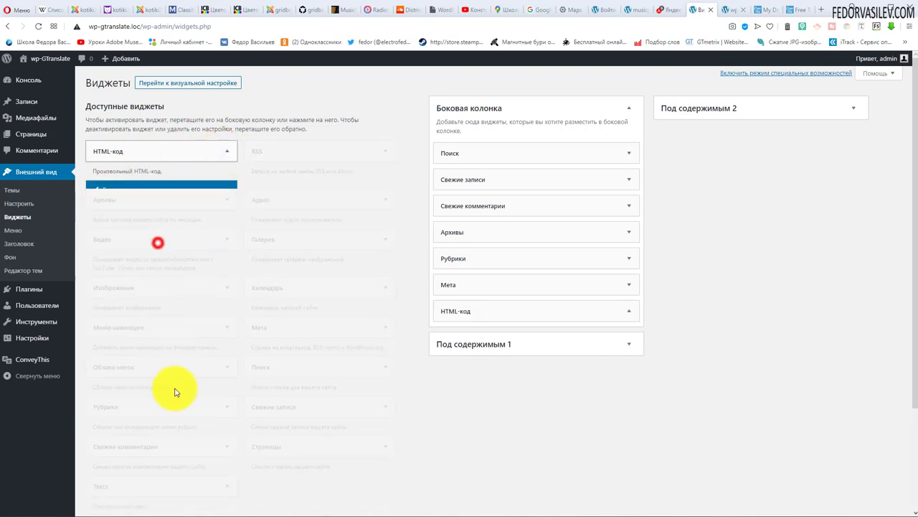
drag(447, 316, 456, 147)
click(628, 153)
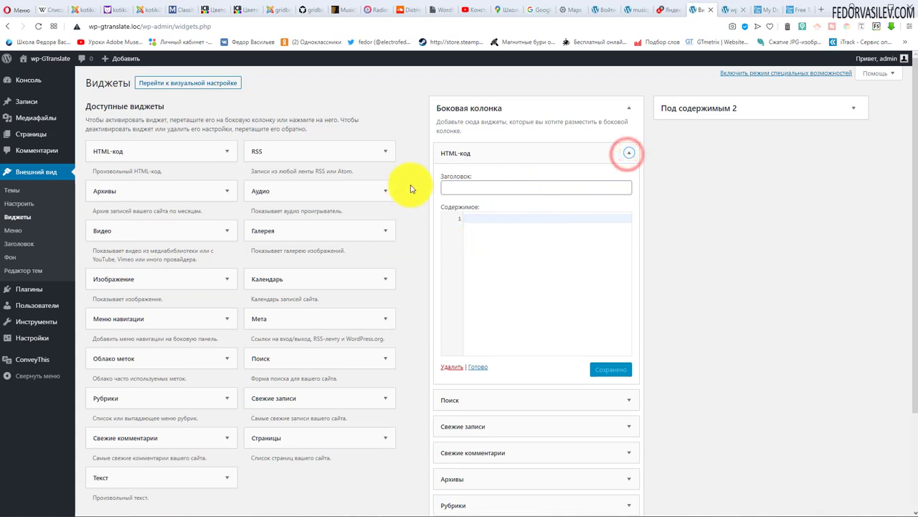
Collapse the HTML-код widget in the Боковая колонка sidebar and reload the site's front page.
click(626, 158)
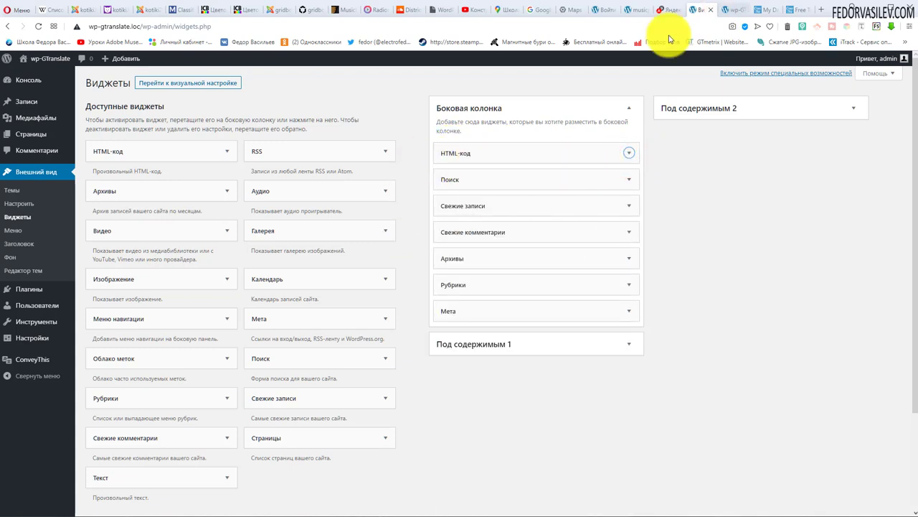
click(726, 10)
click(38, 27)
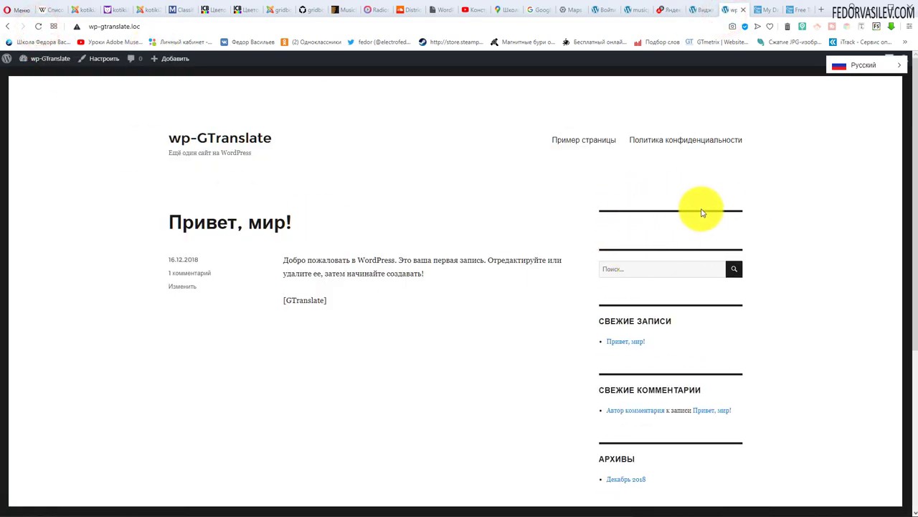
Inspect the empty HTML widget above the sidebar search in the browser's developer tools, using the desktop page view.
right_click(657, 227)
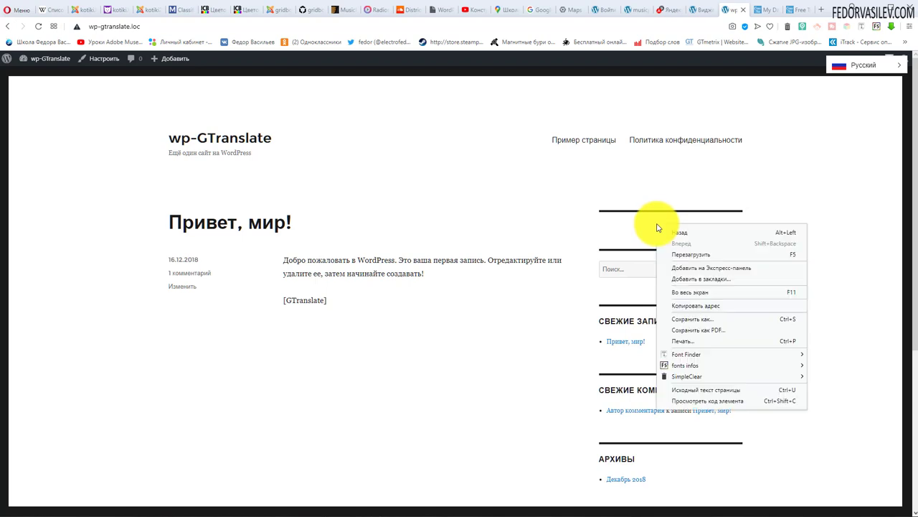
click(694, 401)
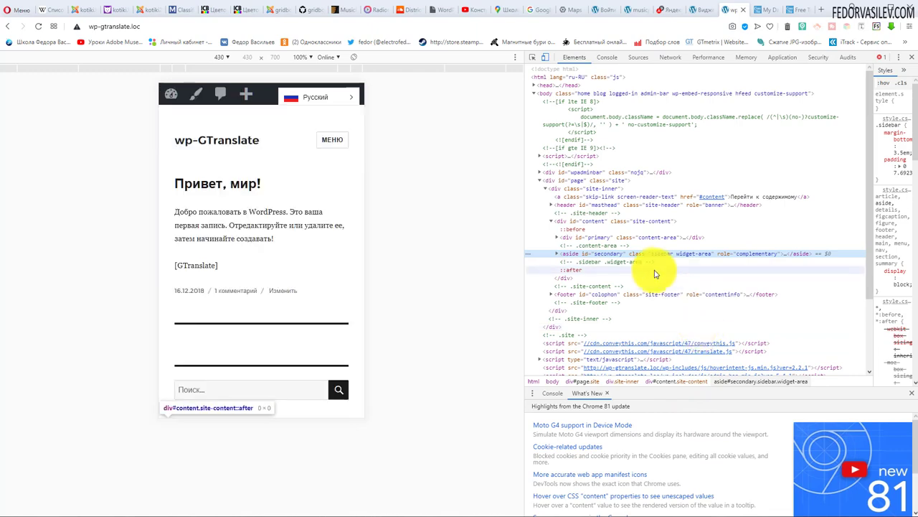
scroll(334, 187, down, 2)
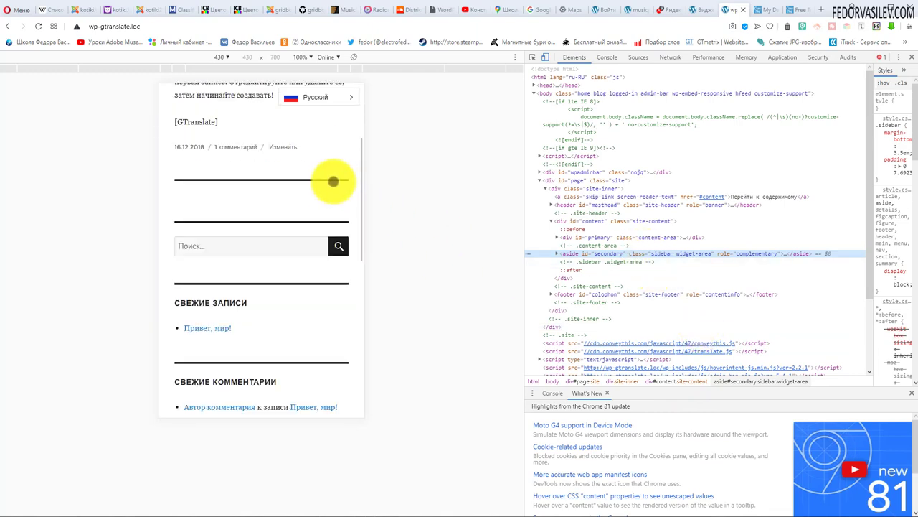
click(549, 60)
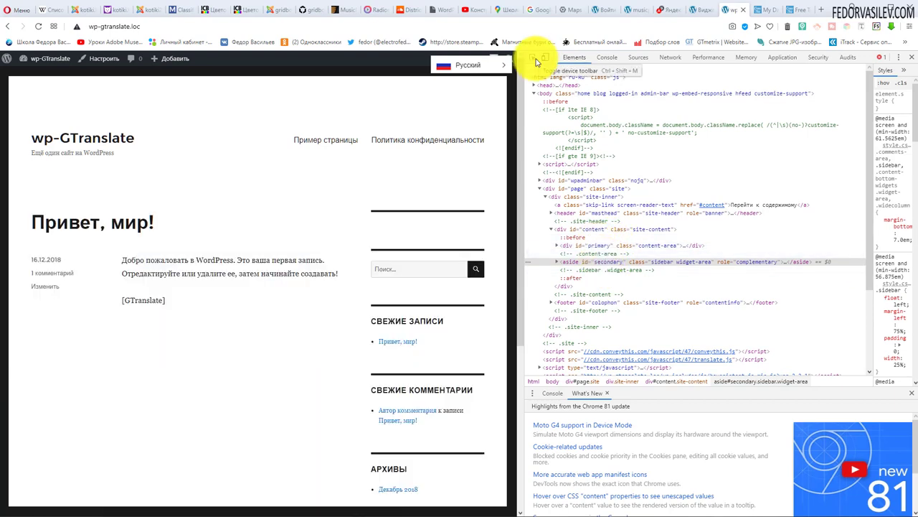
click(533, 57)
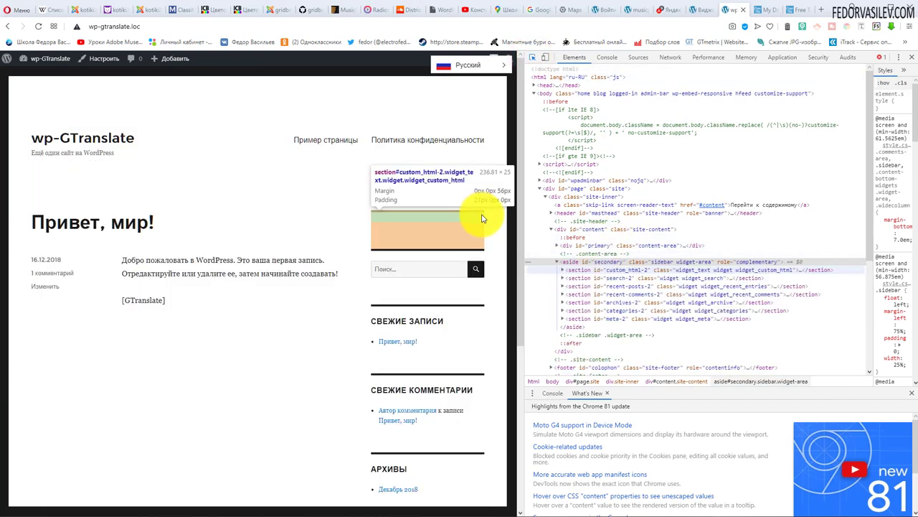
click(480, 216)
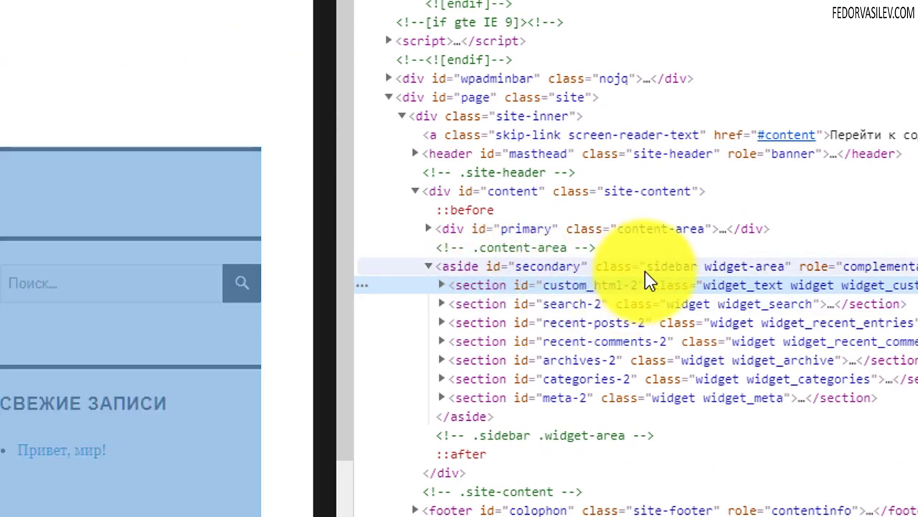
Copy the id custom_html-2 from the widget's section element and close the developer tools.
double_click(591, 282)
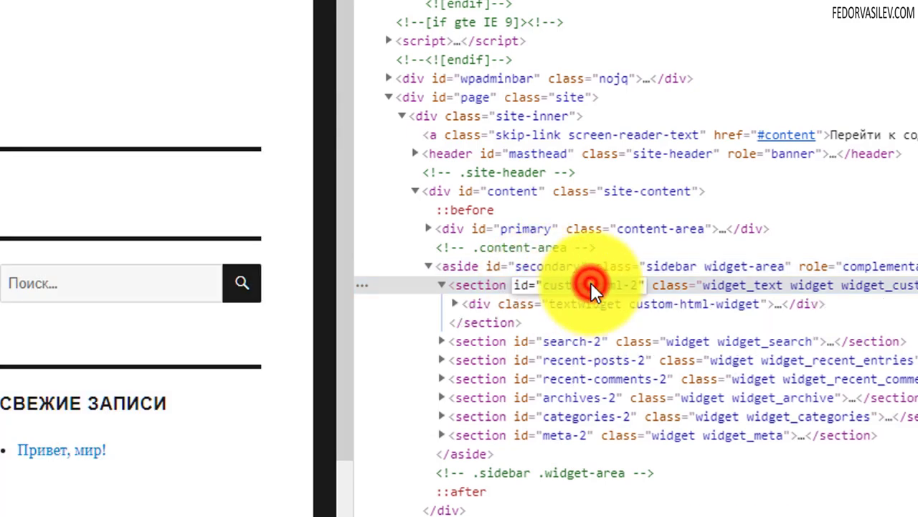
right_click(590, 287)
click(642, 360)
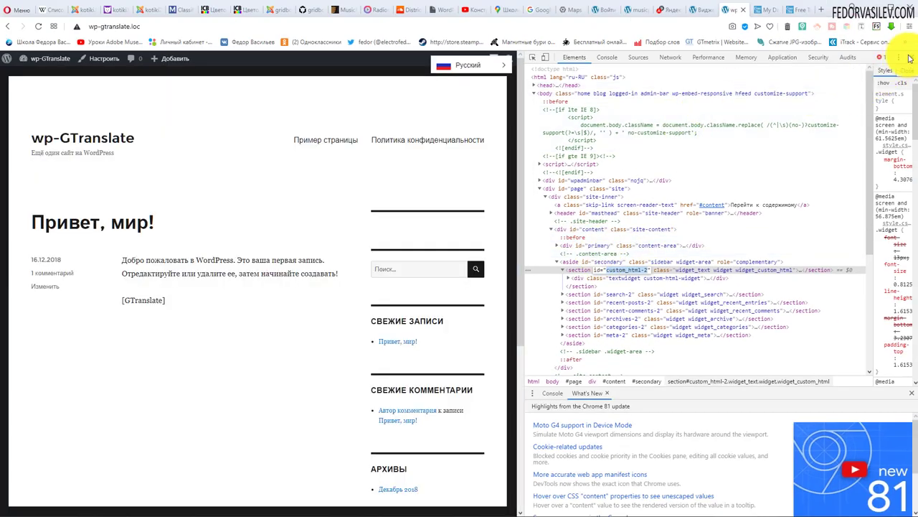
click(914, 58)
Paste custom_html-2 as the switcher's target element ID in the ConveyThis settings and save the changes.
click(700, 10)
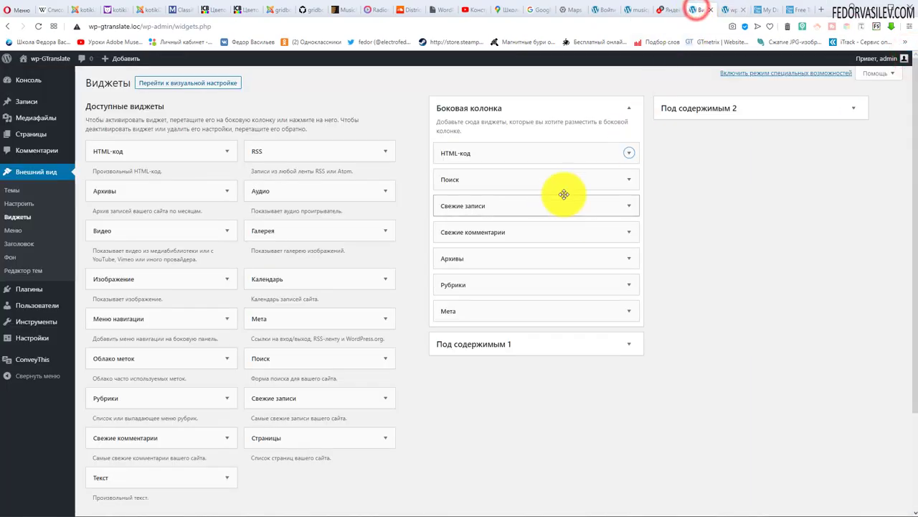
click(39, 360)
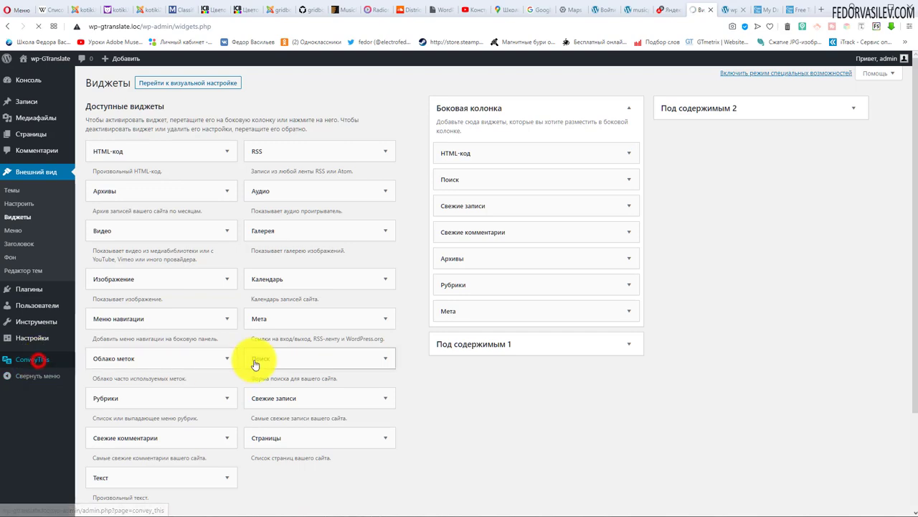
scroll(457, 315, down, 3)
right_click(244, 398)
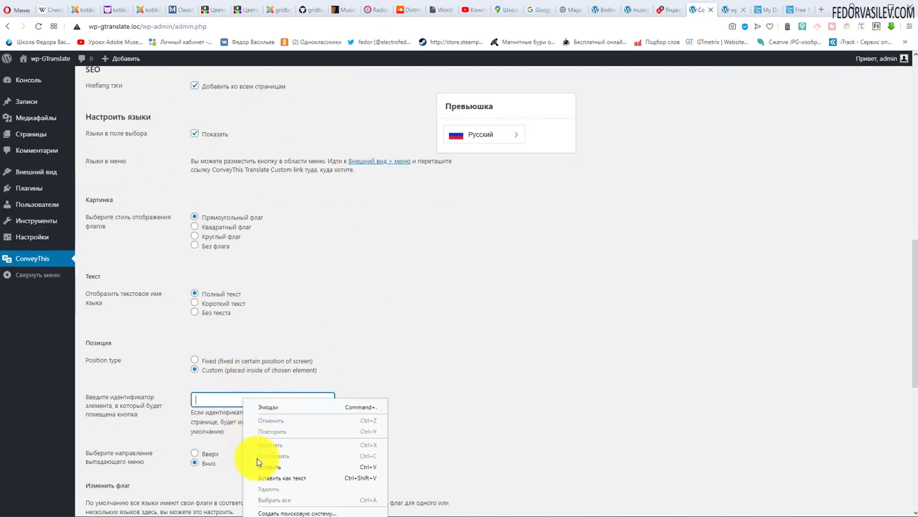
click(262, 470)
scroll(523, 358, down, 6)
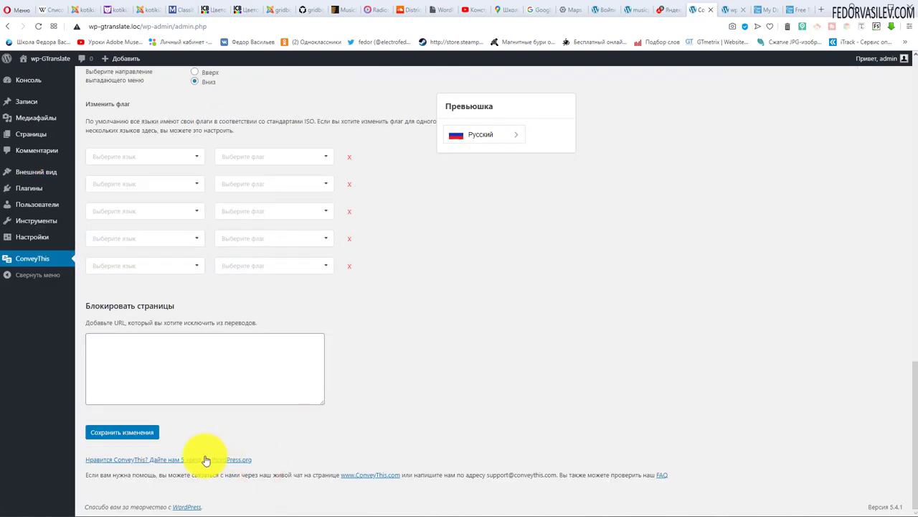
click(134, 434)
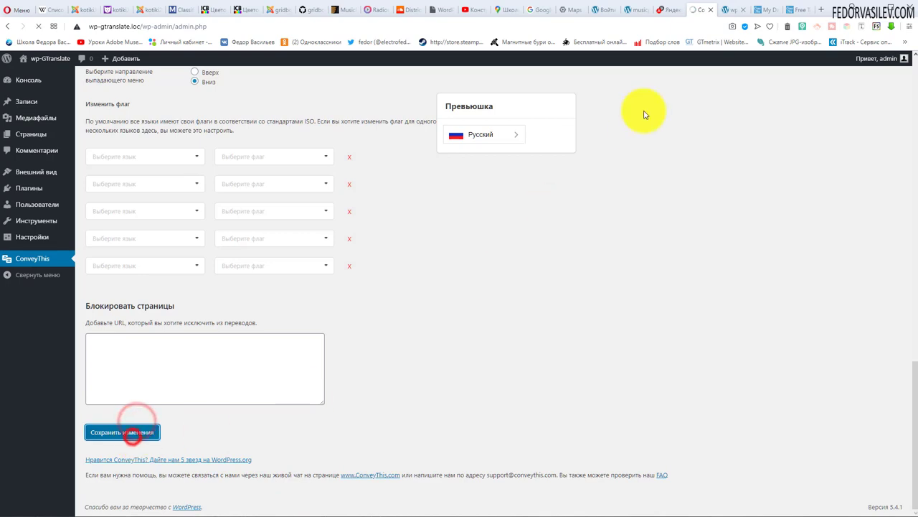
Reload the front page and check the language switcher in the sidebar by expanding and collapsing its language list.
click(726, 9)
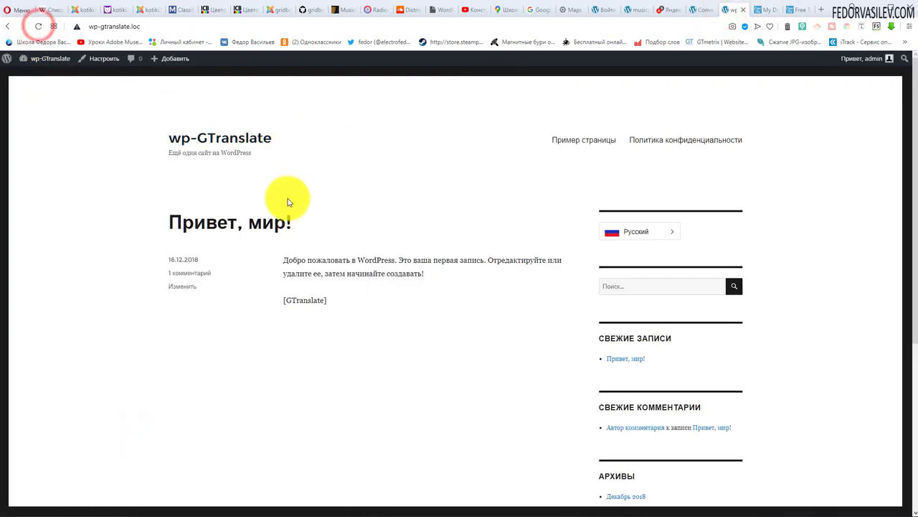
click(672, 240)
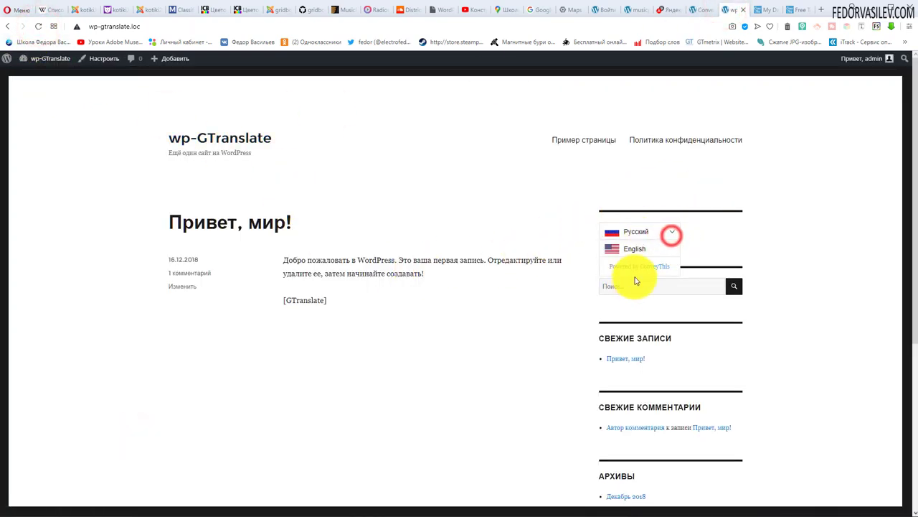
click(717, 227)
click(670, 231)
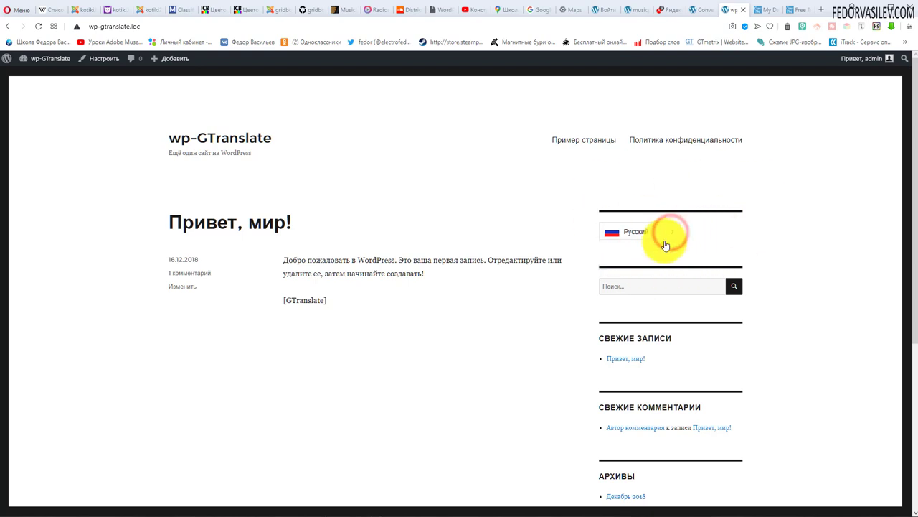
scroll(568, 239, down, 3)
scroll(558, 154, up, 3)
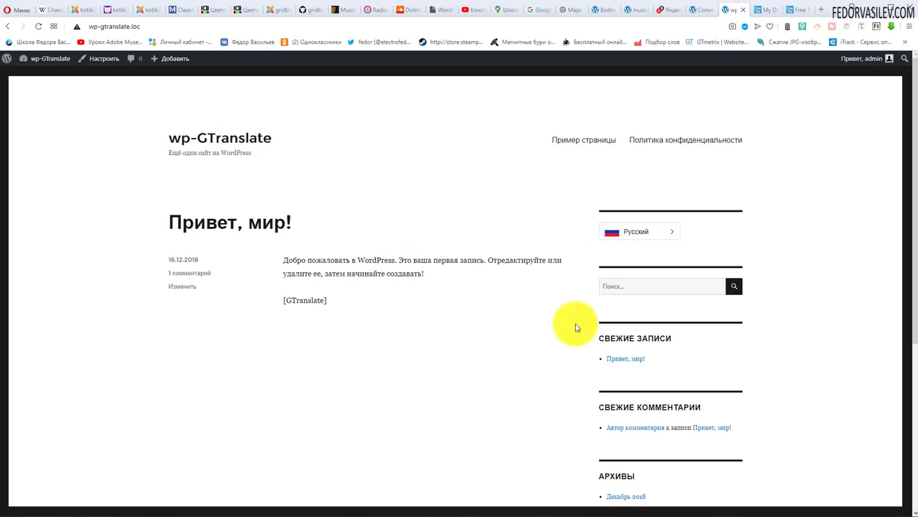
Open the text editor for the wp-gtranslate.loc home page translations from the ConveyThis settings and look through the entries.
key(ctrl+shift+Tab)
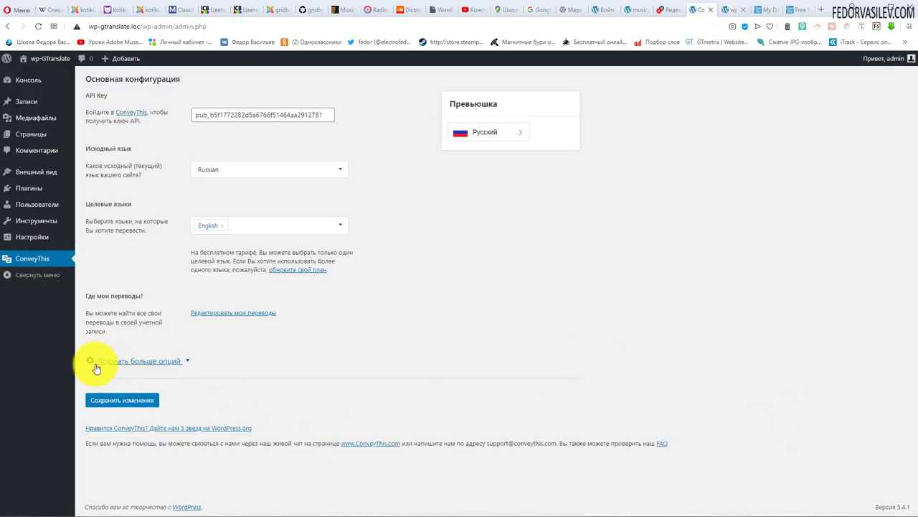
triple_click(117, 332)
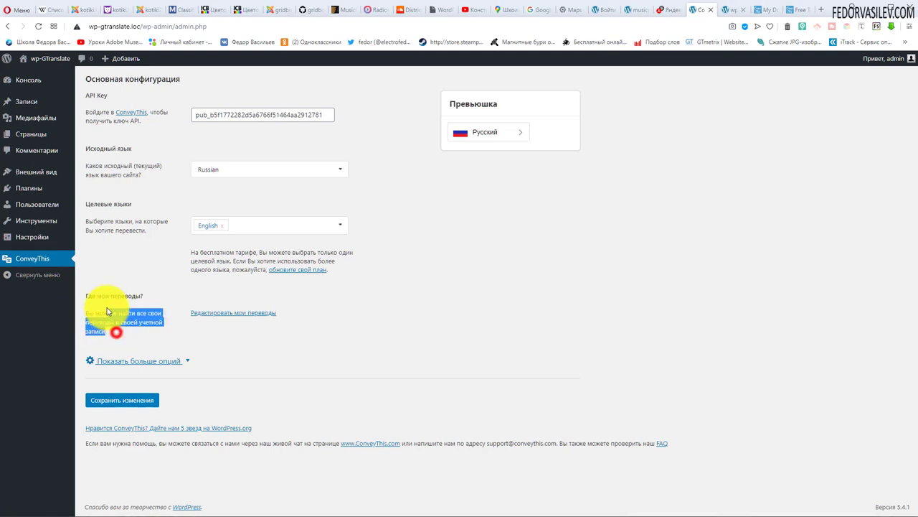
click(294, 349)
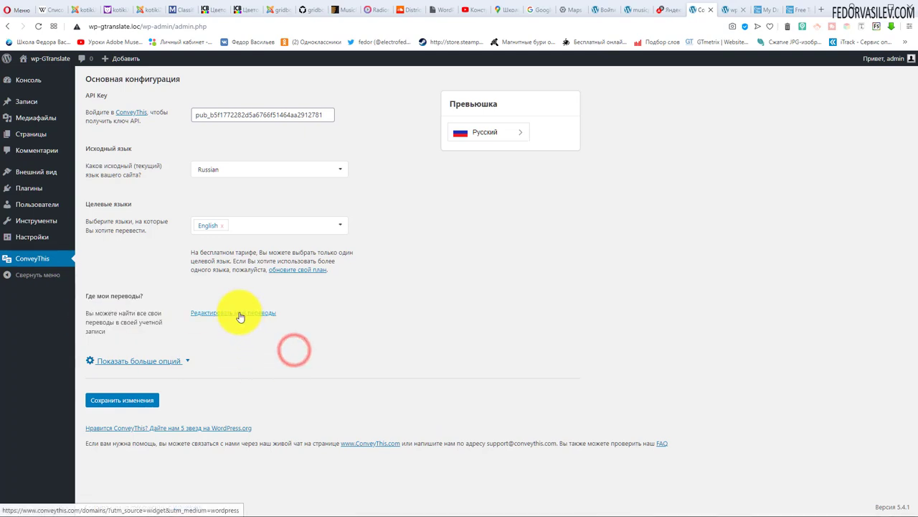
click(214, 316)
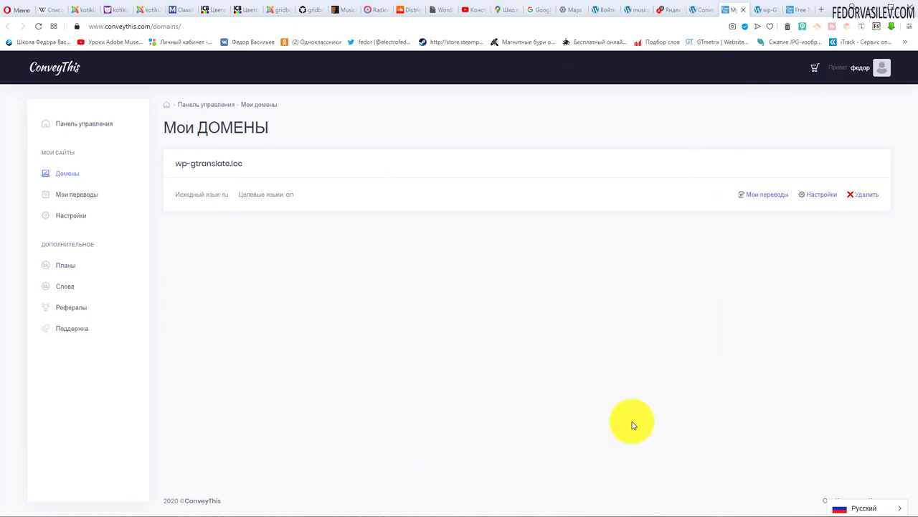
click(765, 194)
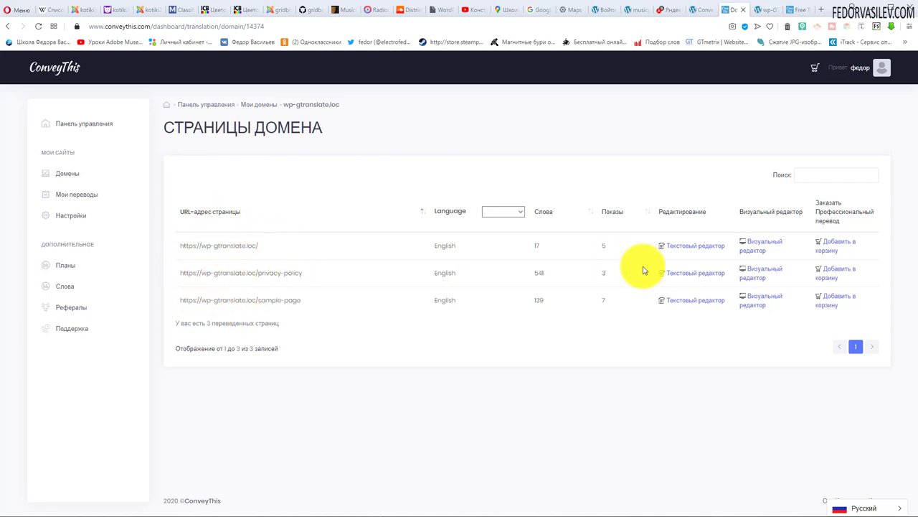
click(696, 247)
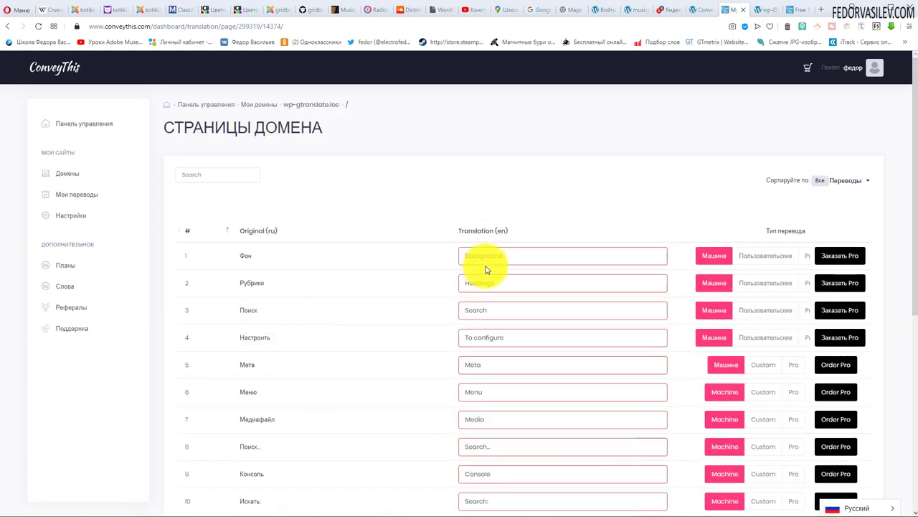
scroll(486, 269, down, 4)
scroll(491, 268, up, 3)
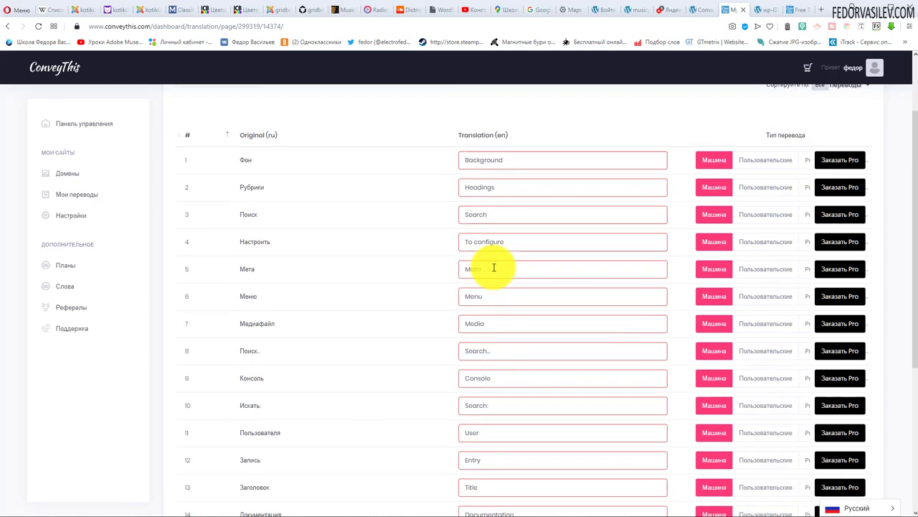
scroll(494, 267, up, 2)
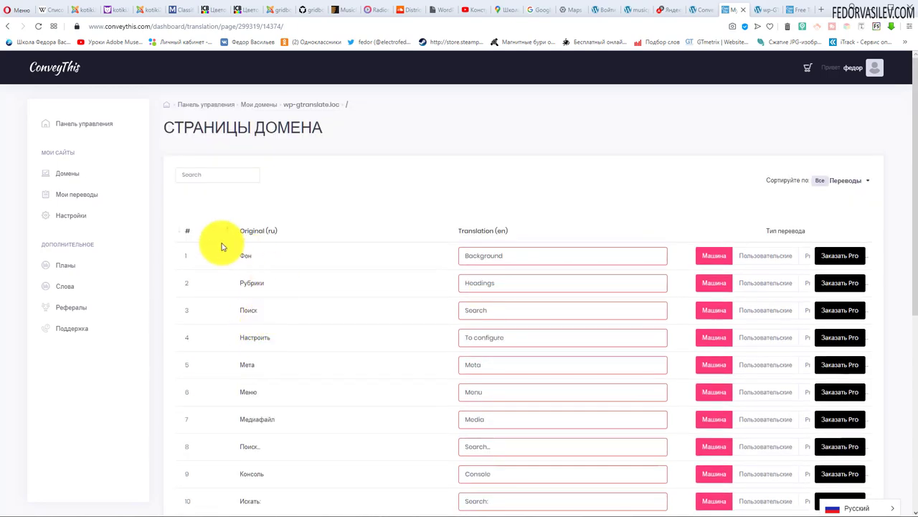
Open the site's sample page and copy its heading "Пример страницы".
click(705, 9)
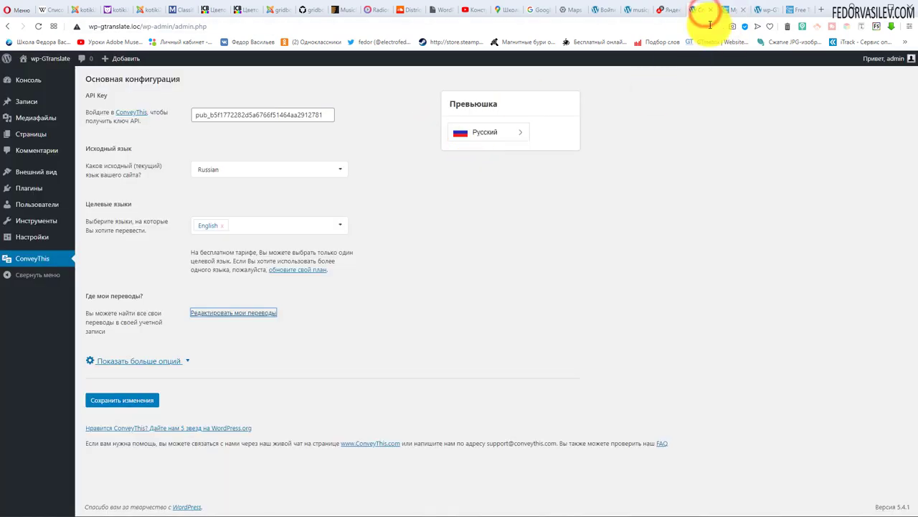
click(767, 11)
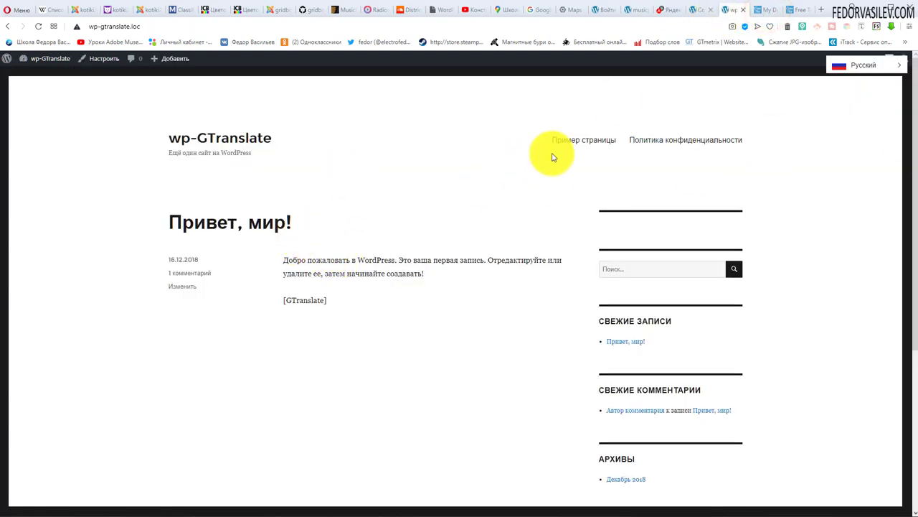
click(581, 140)
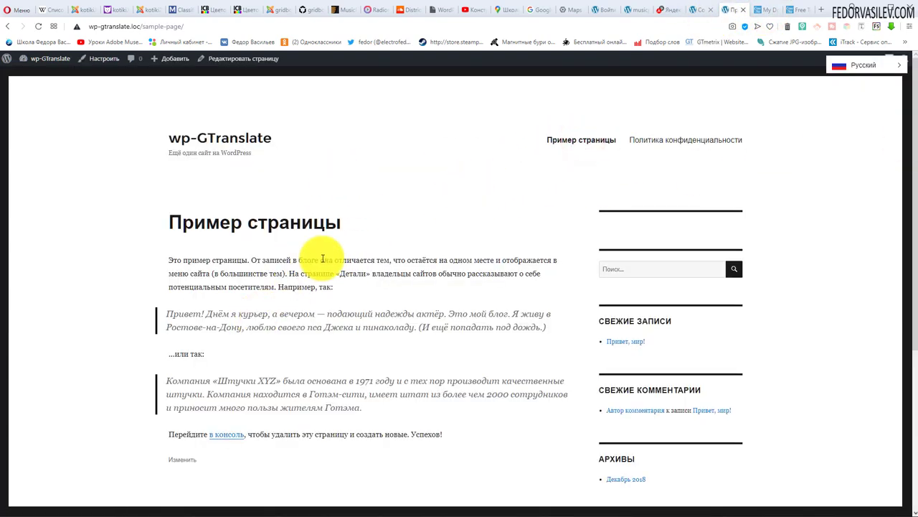
drag(346, 221, 185, 228)
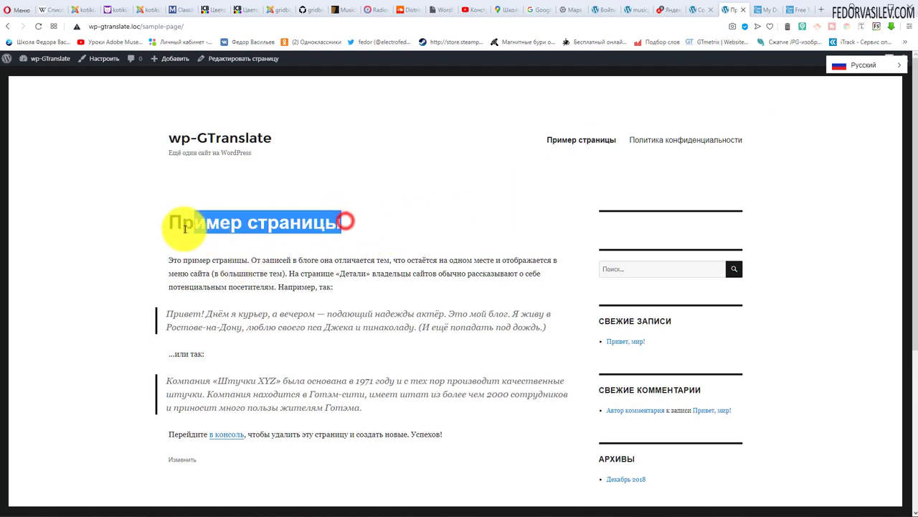
click(231, 199)
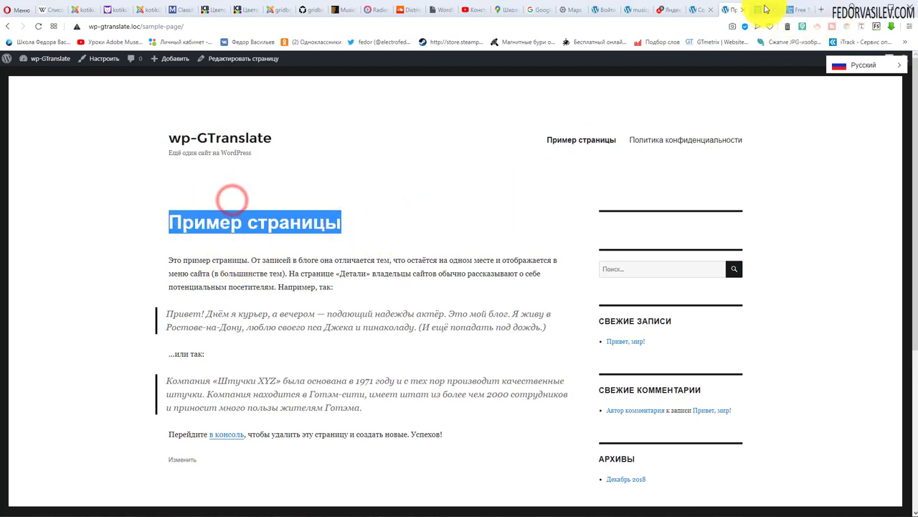
Search the home page's ConveyThis translations for "Пример страницы".
click(764, 10)
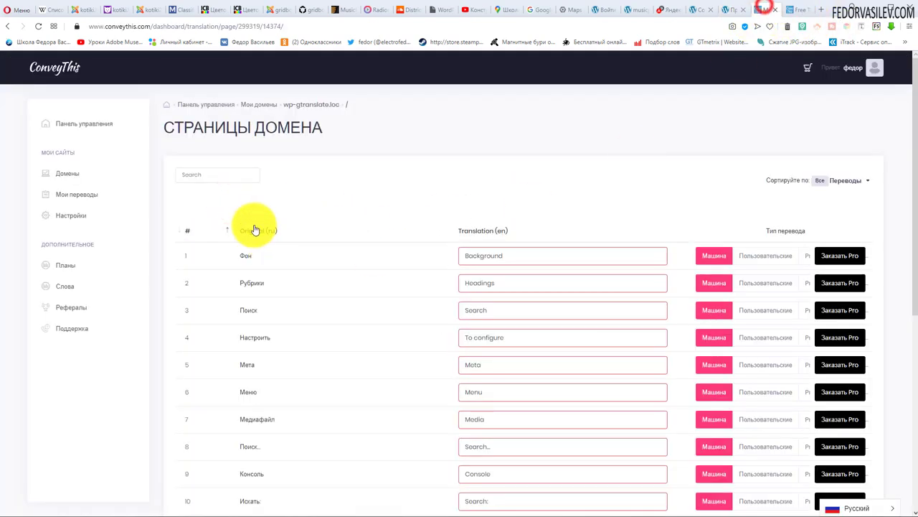
right_click(192, 175)
click(215, 249)
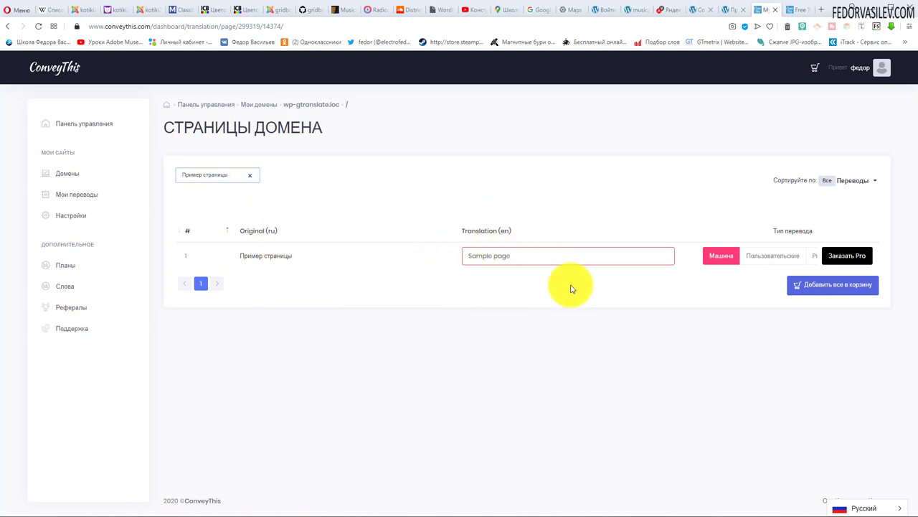
Change the English translation of "Пример страницы" to "Sample page1" in the ConveyThis text editor.
click(530, 255)
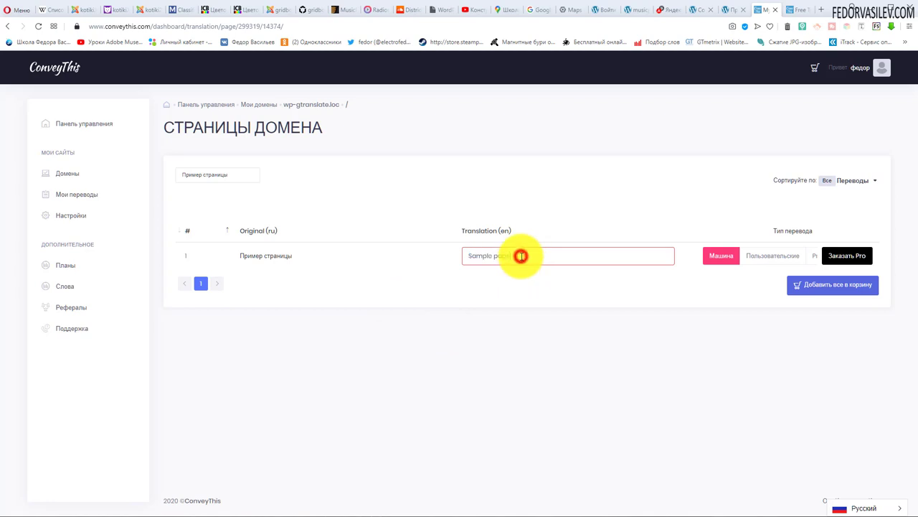
text(e)
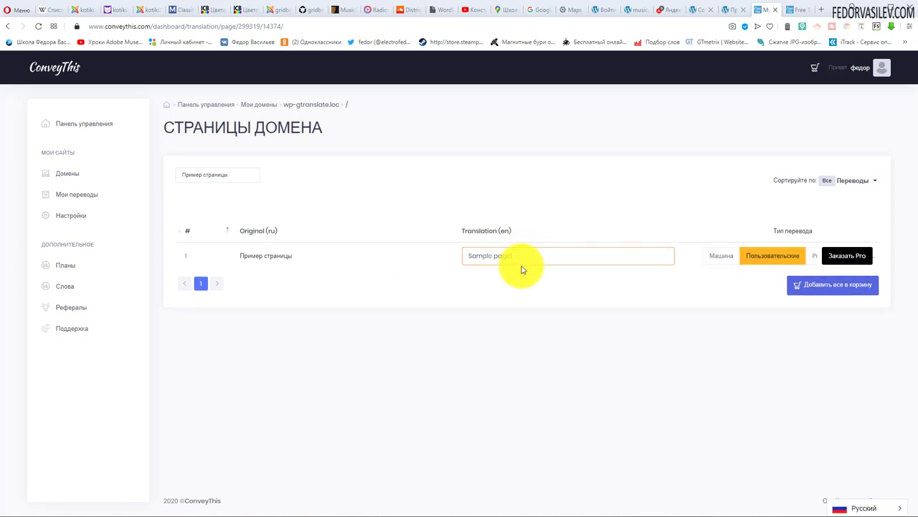
drag(519, 256, 459, 262)
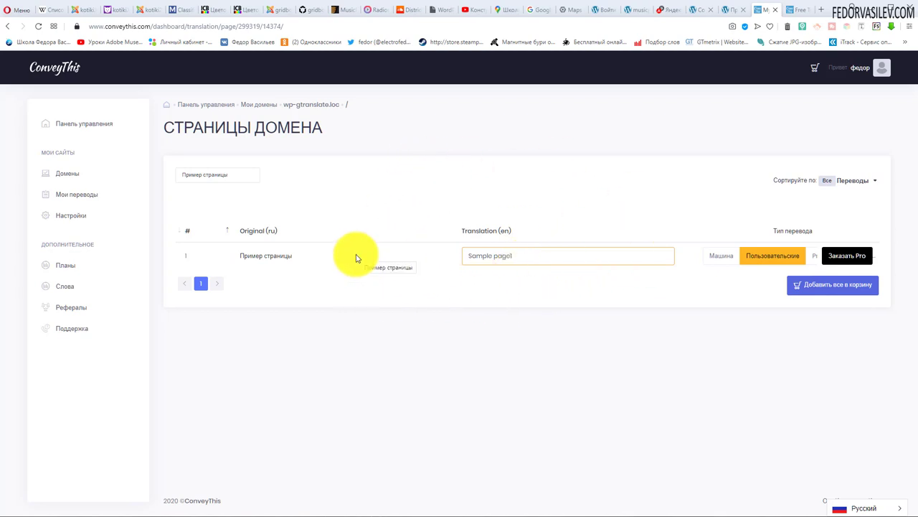
Reload the site's sample page, switch it to English, and check the translated heading.
click(751, 11)
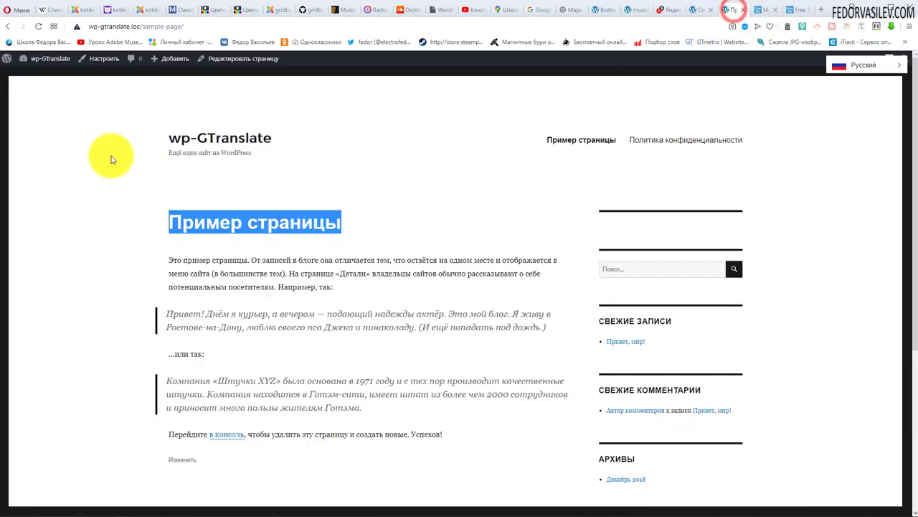
click(39, 26)
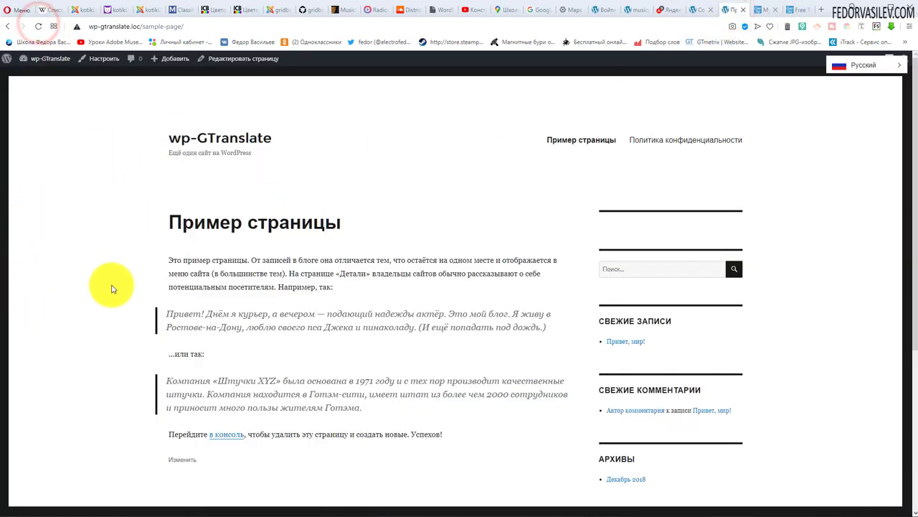
drag(208, 222, 344, 224)
click(479, 201)
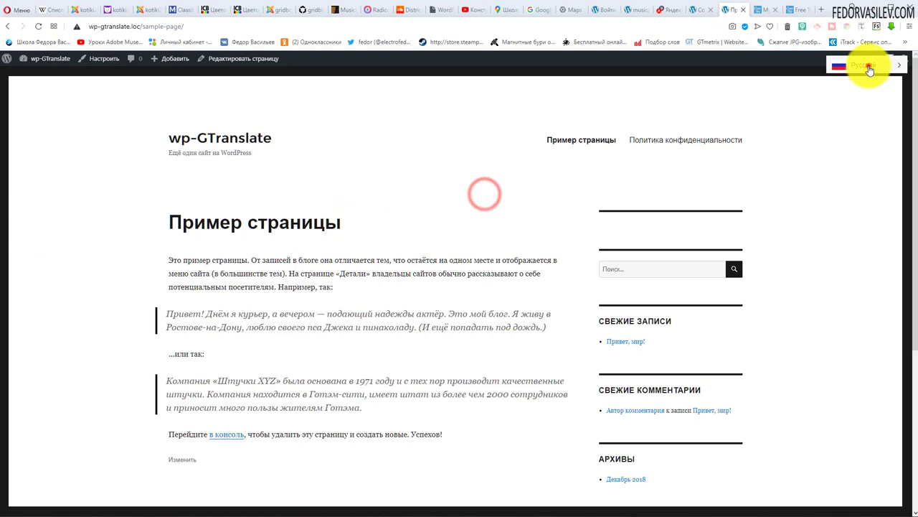
click(868, 64)
click(864, 84)
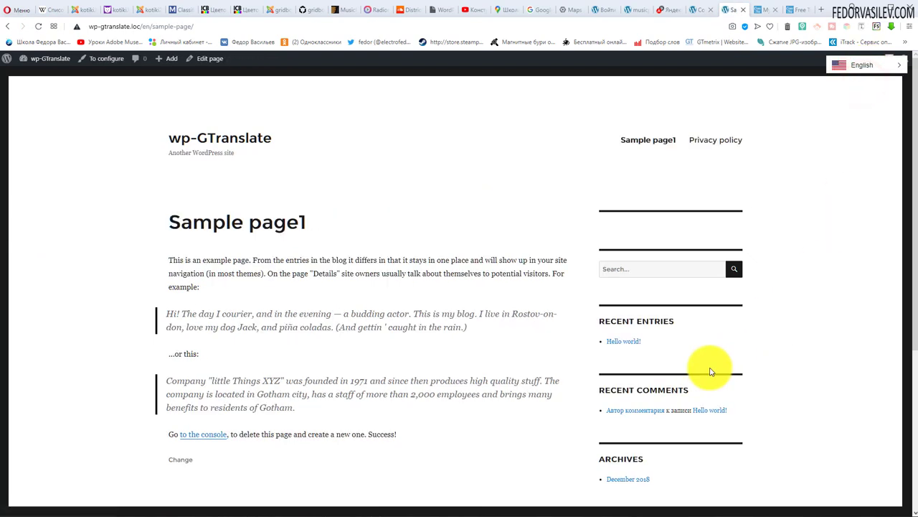
drag(302, 219, 160, 213)
click(304, 250)
click(272, 229)
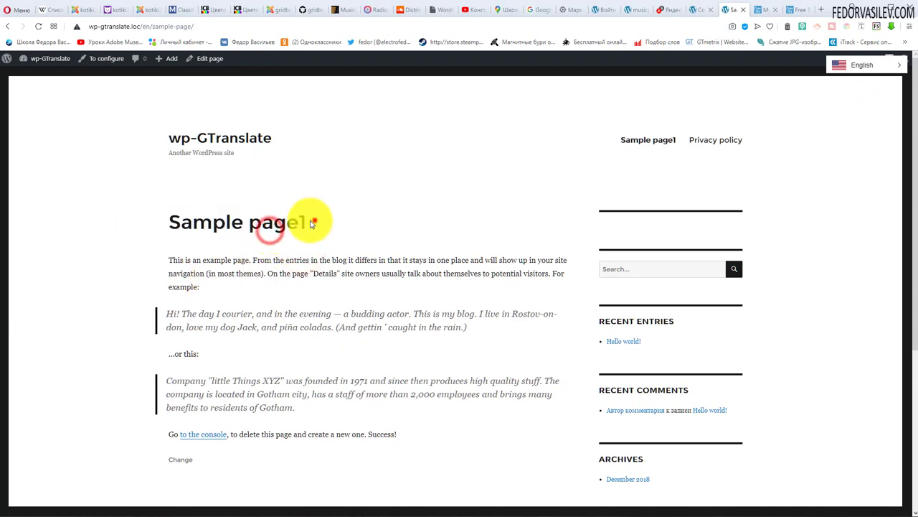
drag(313, 224, 163, 215)
In ConveyThis, switch the "Пример страницы" translation to the machine version, then back to the custom one with the text "Sample page1".
click(762, 10)
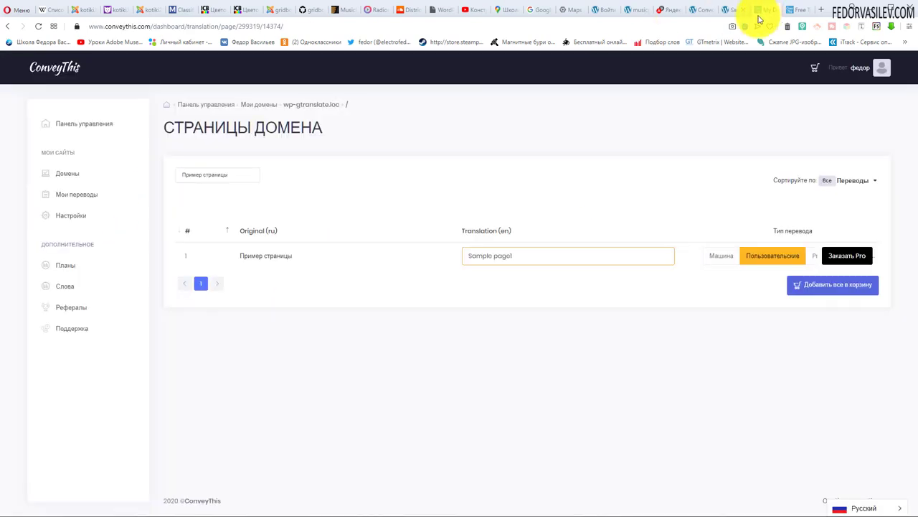
click(723, 258)
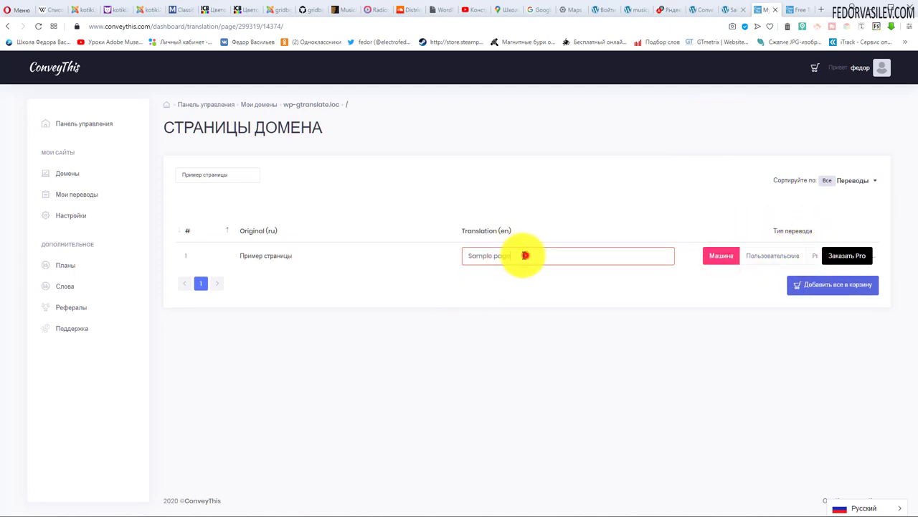
drag(526, 256, 459, 256)
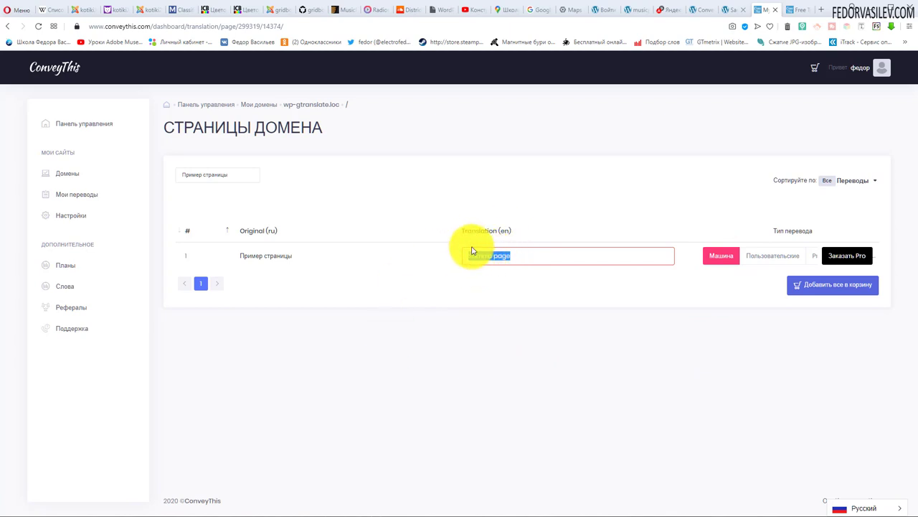
click(772, 260)
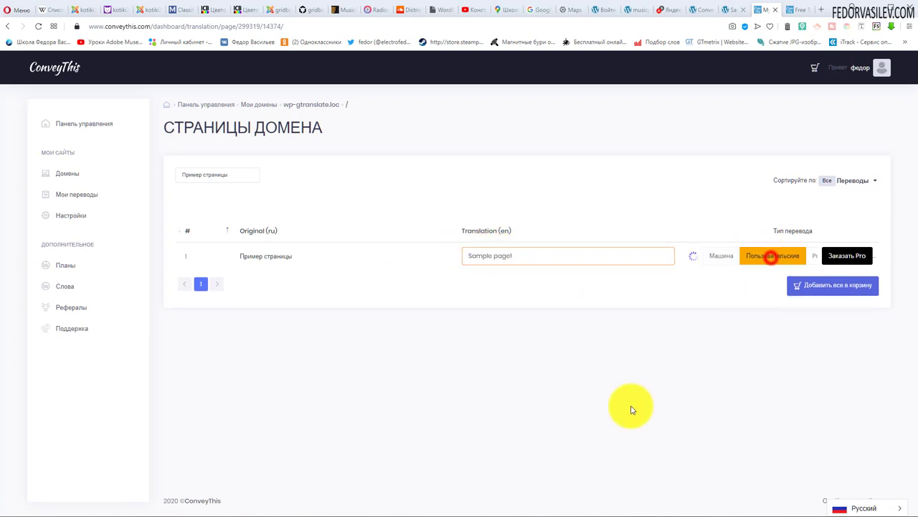
click(515, 255)
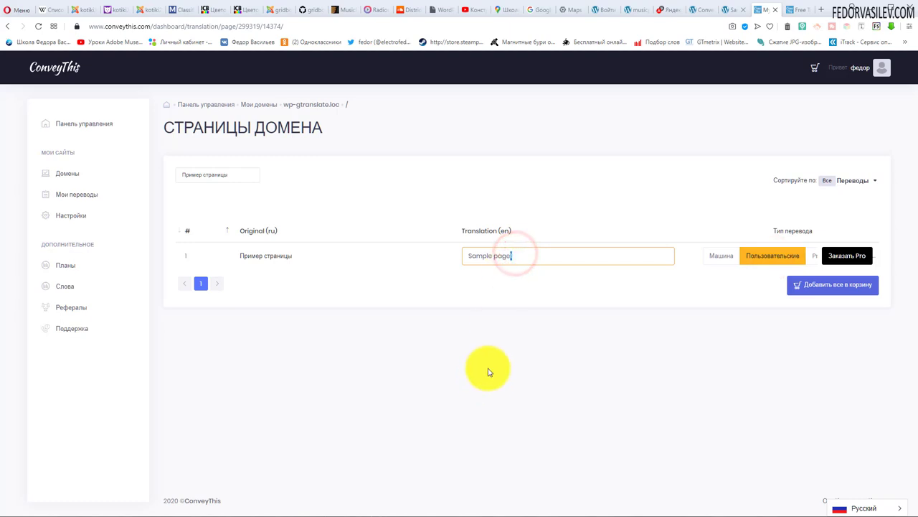
click(521, 259)
text(1)
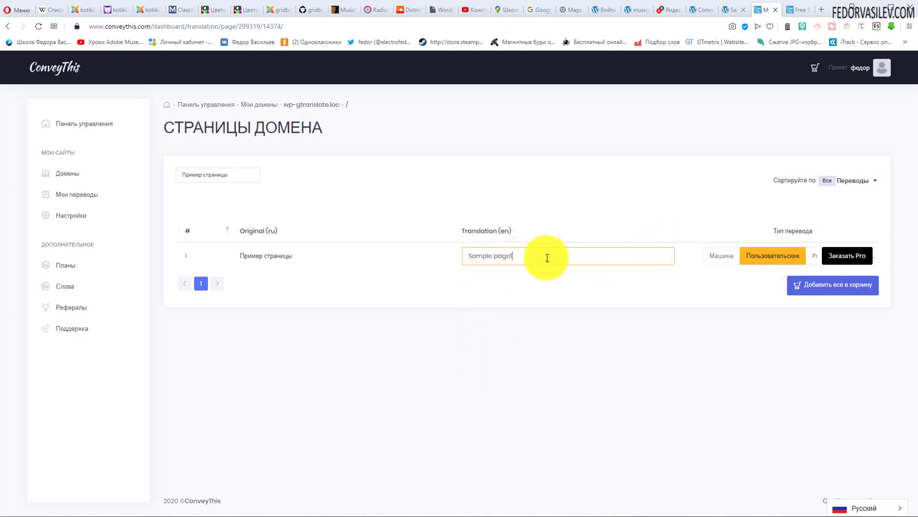
Set the "Пример страницы" translation type to machine and reload the English sample page to check its heading.
click(709, 258)
click(741, 8)
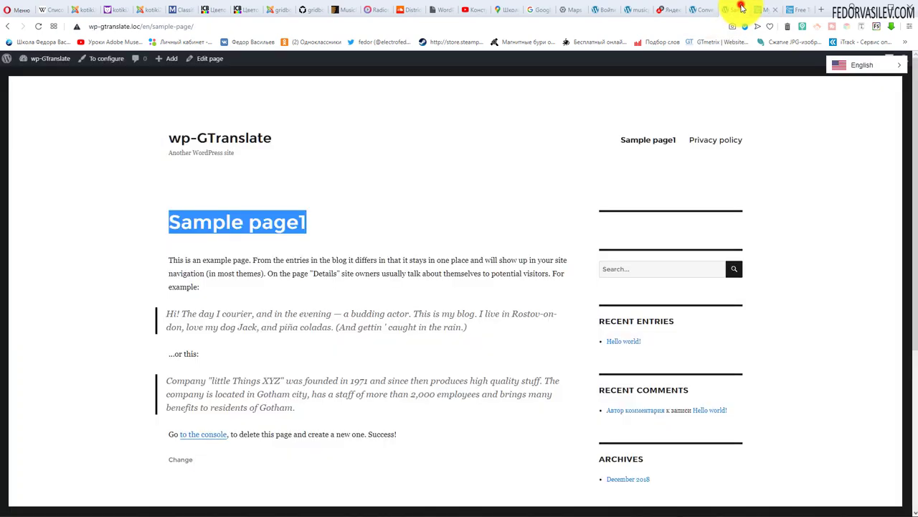
click(38, 26)
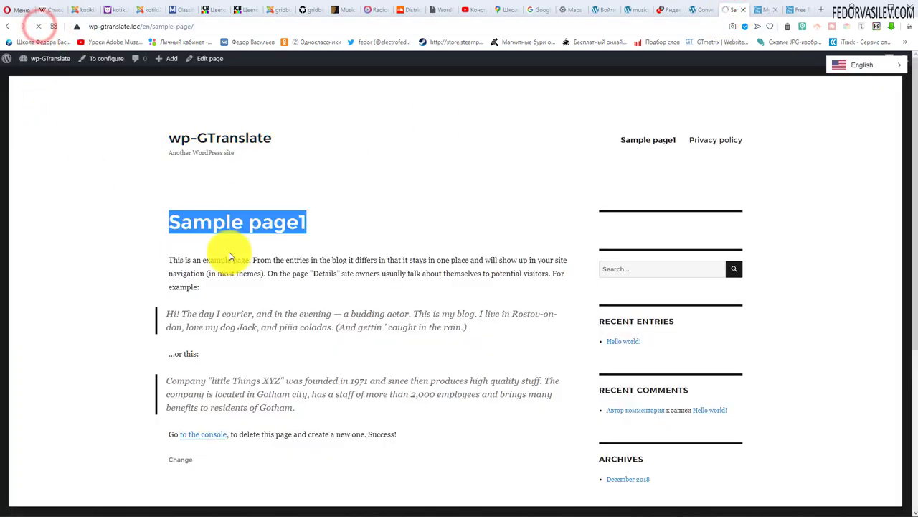
drag(314, 219, 170, 219)
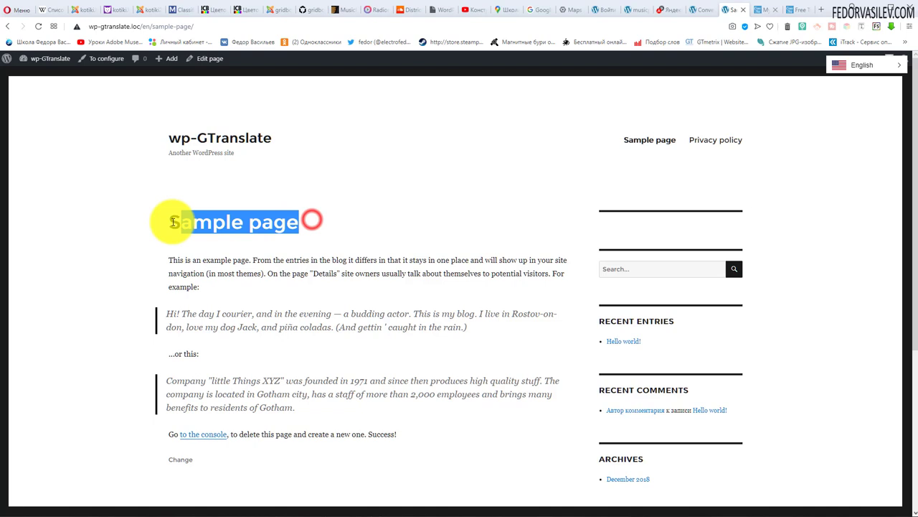
click(414, 219)
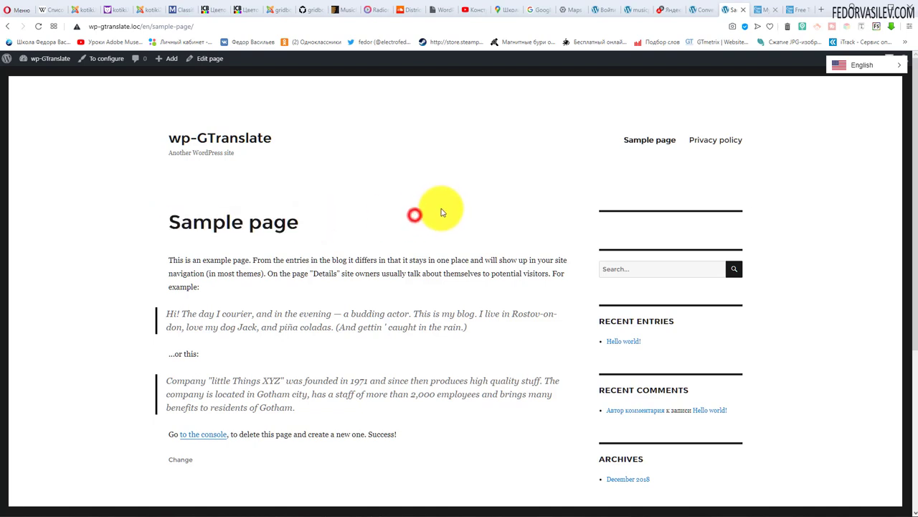
click(765, 11)
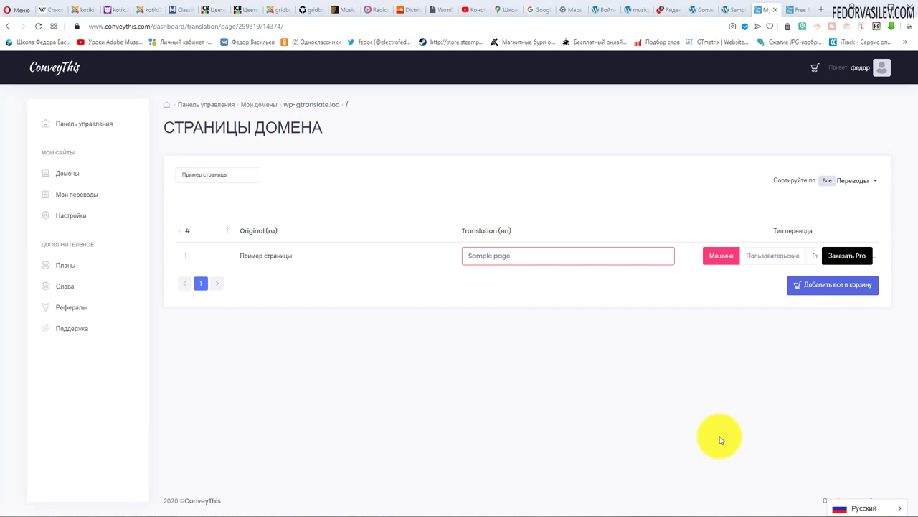
key(ctrl+shift+Tab)
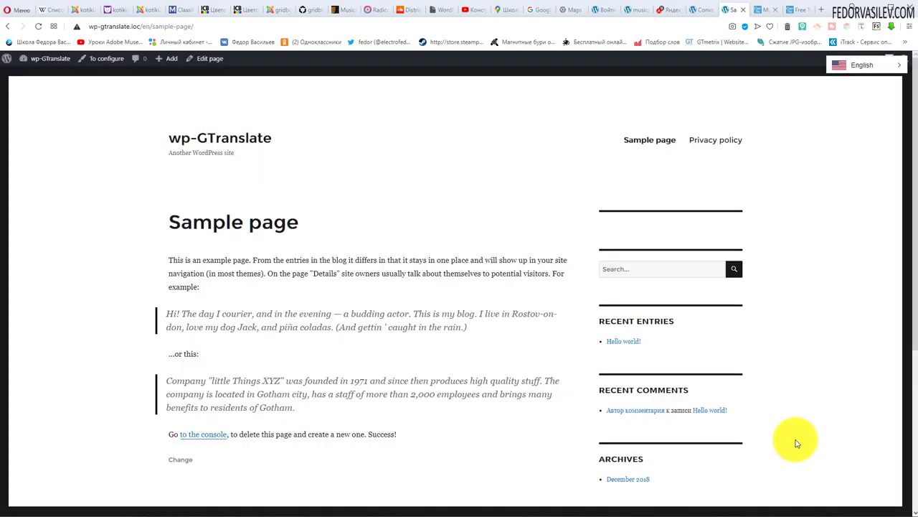